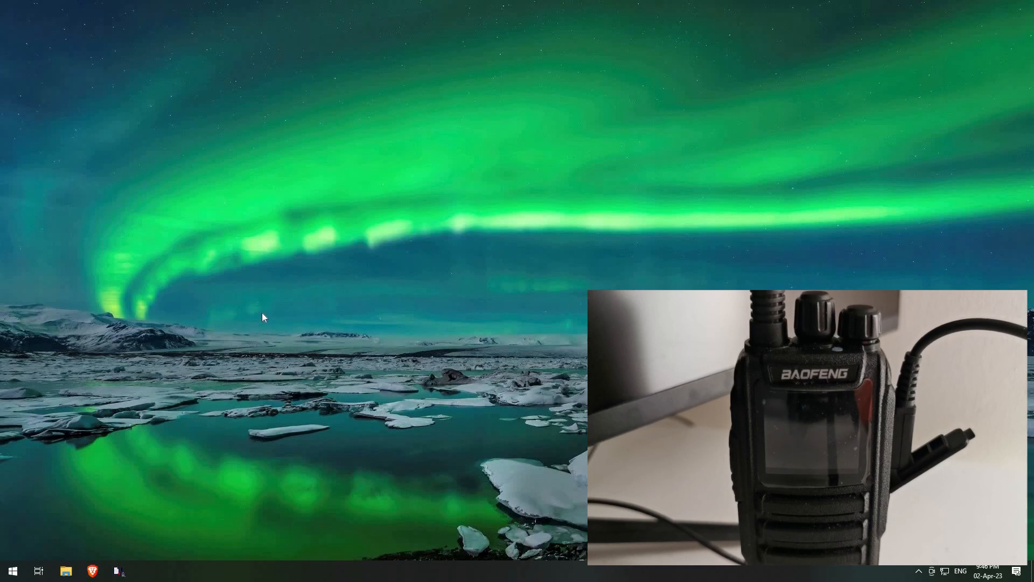
# Open the CPS DM-1701 programming software and look through its settings pages from General Setting to Digital RX Group Call.
pyautogui.click(119, 571)
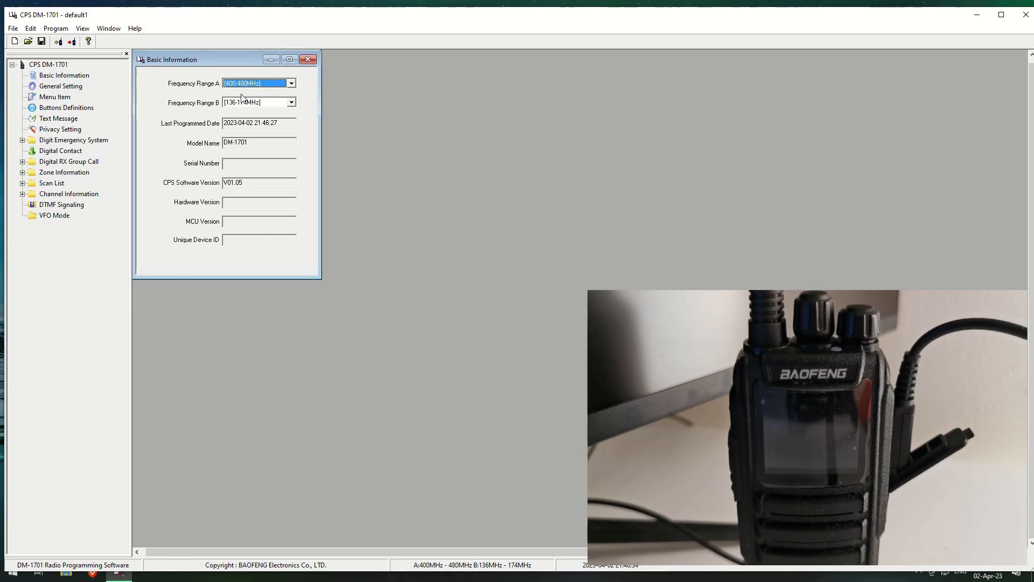
pyautogui.click(57, 87)
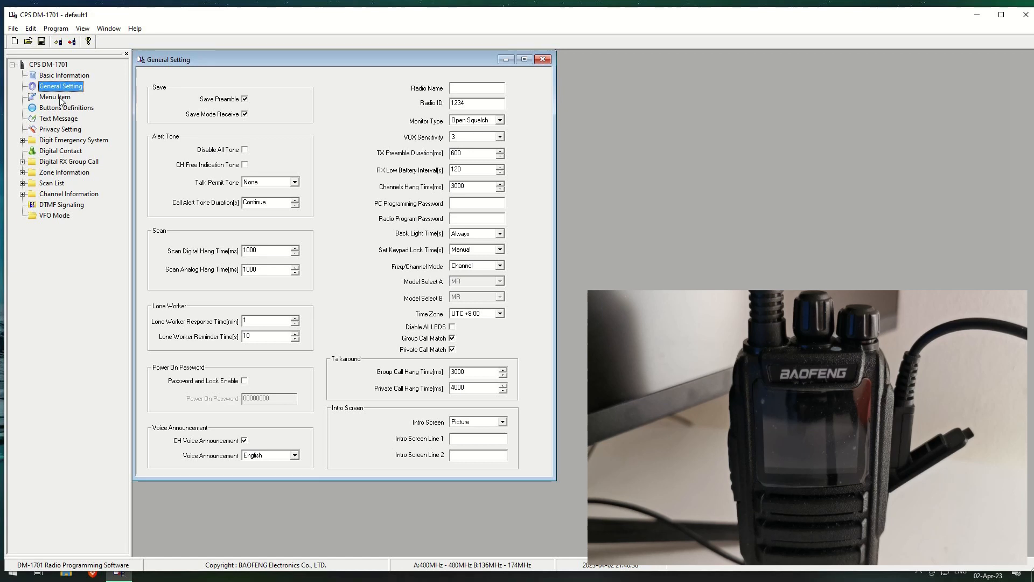
pyautogui.click(58, 98)
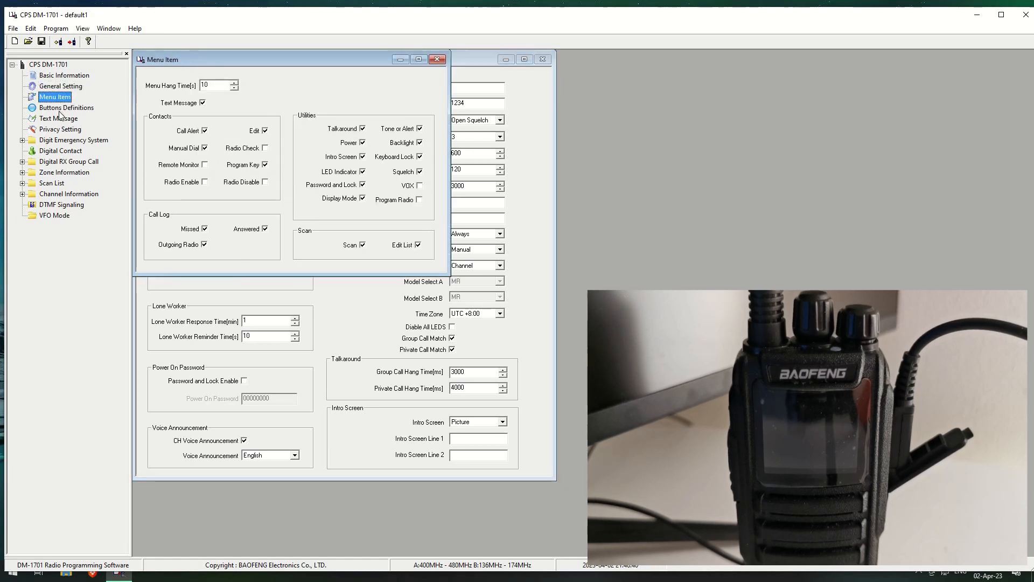
pyautogui.click(60, 108)
pyautogui.click(58, 119)
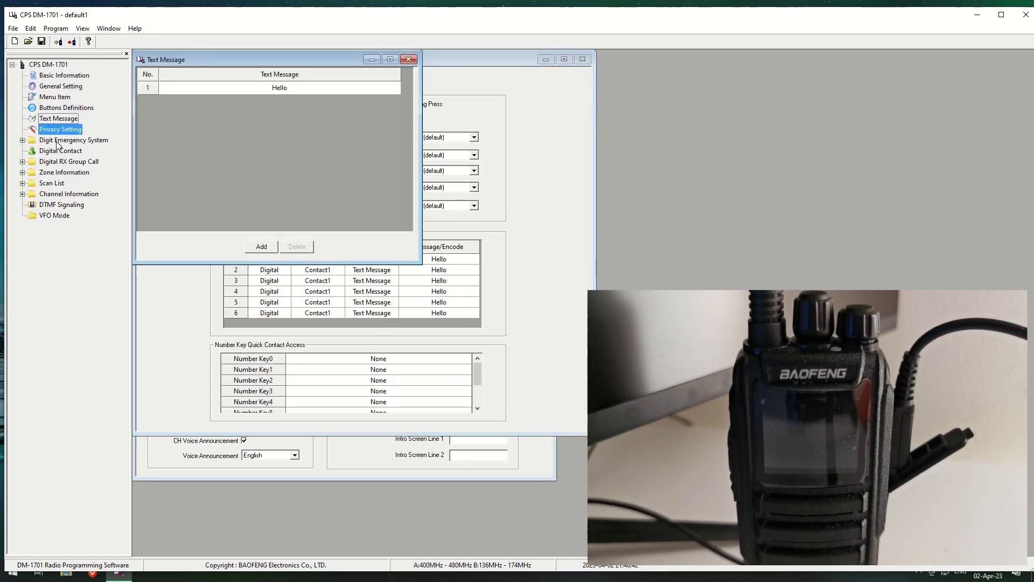
pyautogui.click(59, 130)
pyautogui.click(60, 140)
pyautogui.click(56, 153)
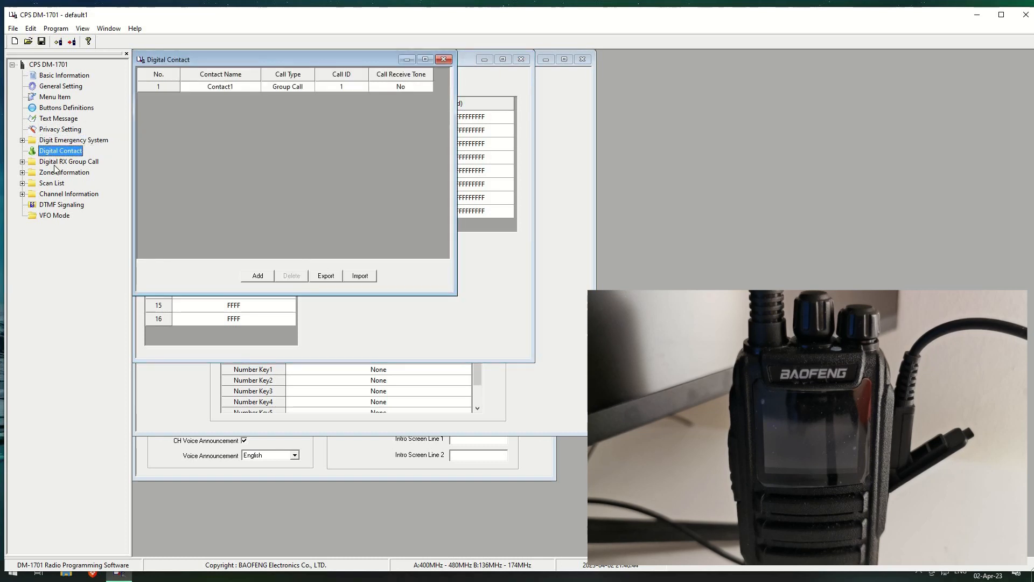
pyautogui.click(56, 162)
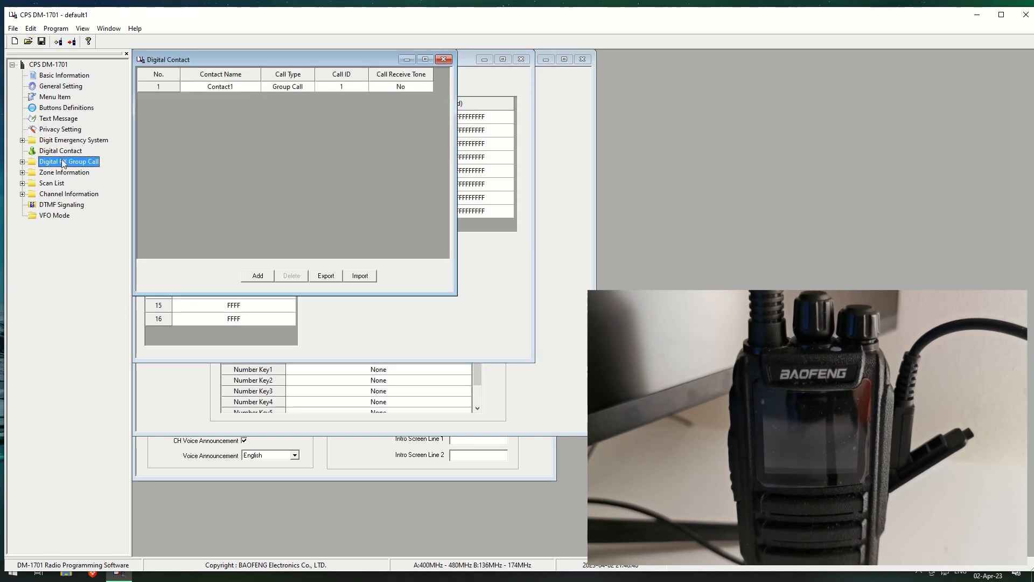
# Enter the operator's call sign as the radio name in General Setting and set the radio ID to 1.
pyautogui.click(65, 78)
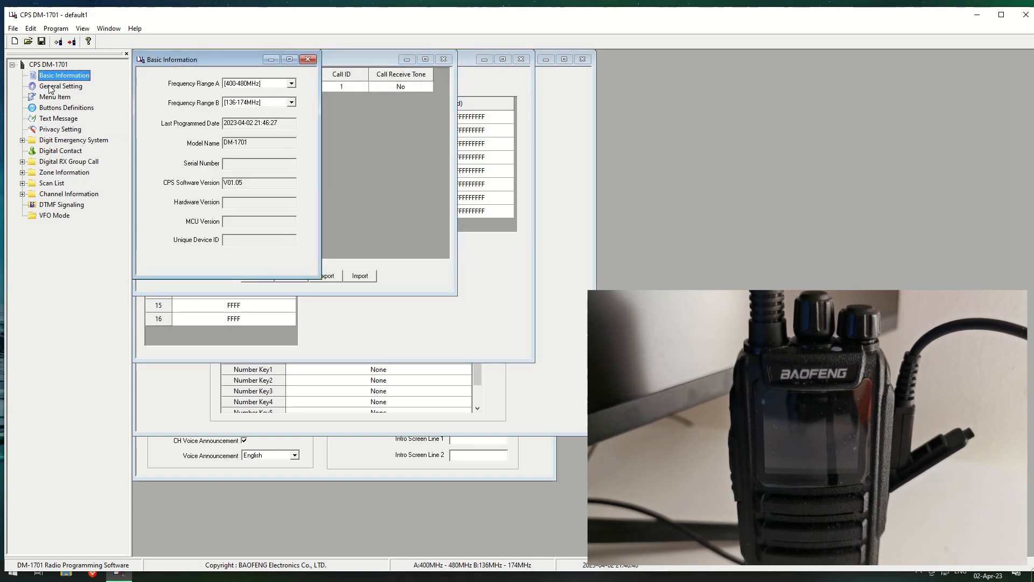
pyautogui.click(52, 87)
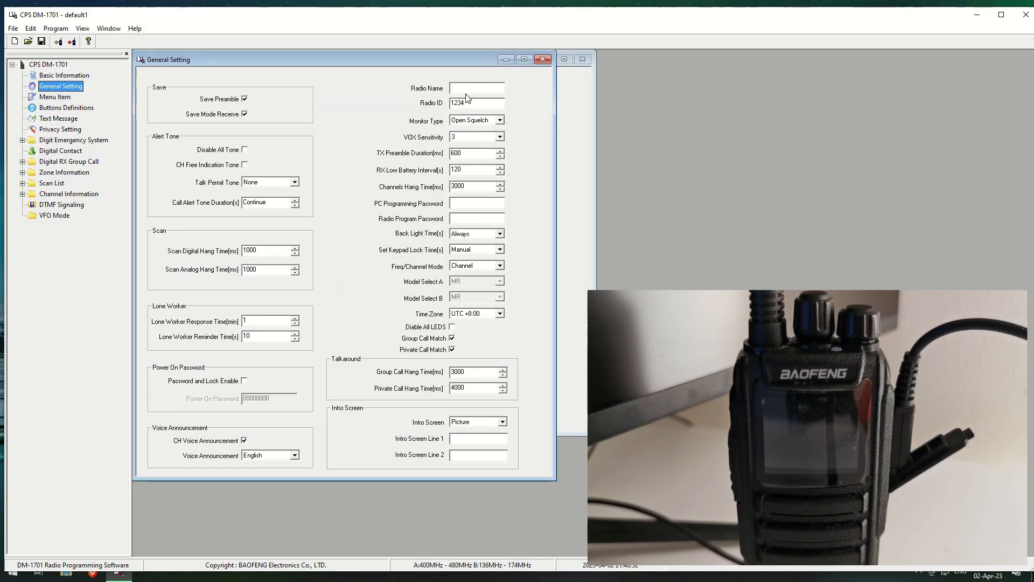
pyautogui.click(469, 90)
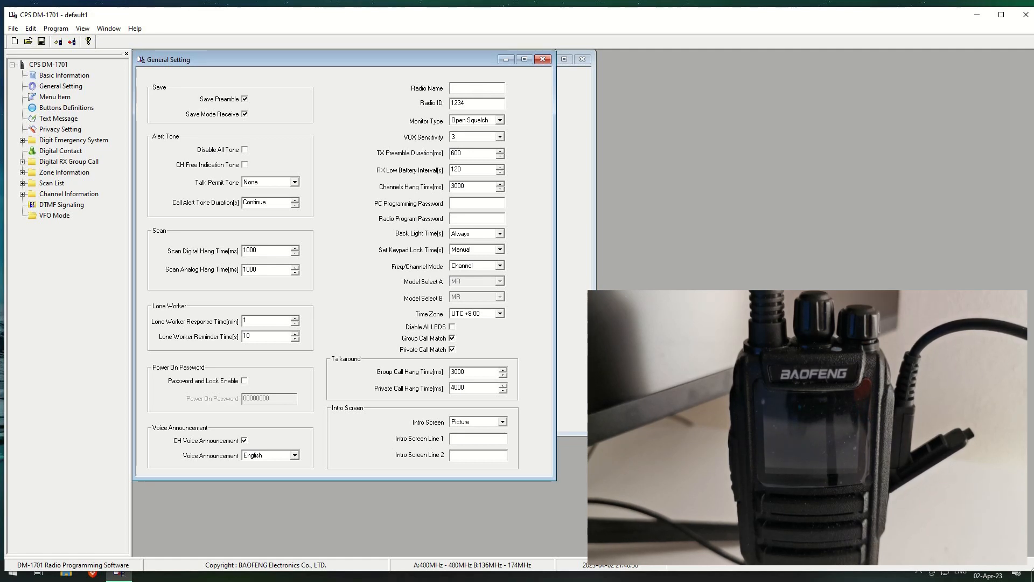
pyautogui.write('VA7COI')
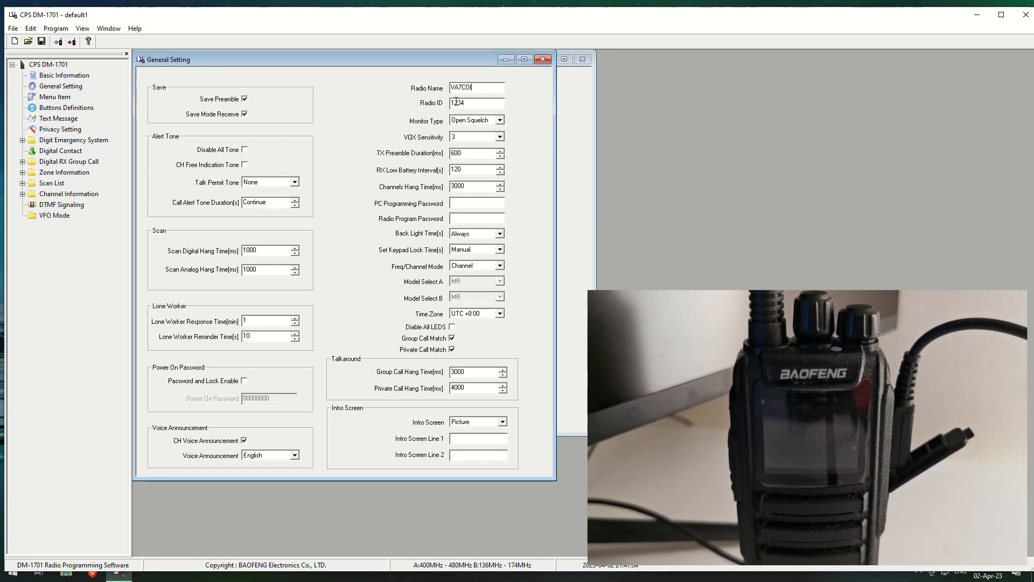
pyautogui.press('BackSpace')
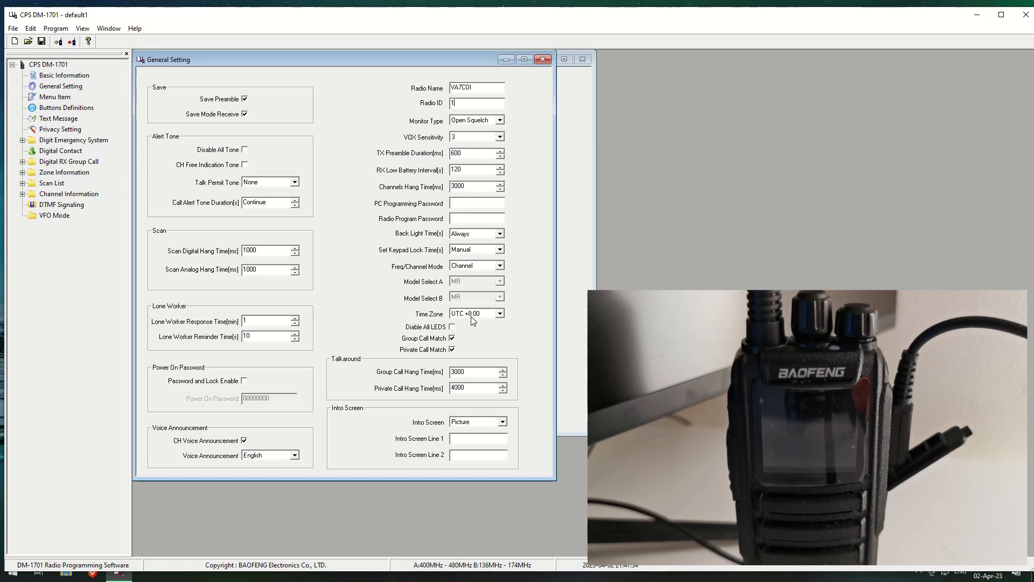
# Try the Char string option for the intro screen and restore it to Picture.
pyautogui.click(502, 421)
pyautogui.click(479, 431)
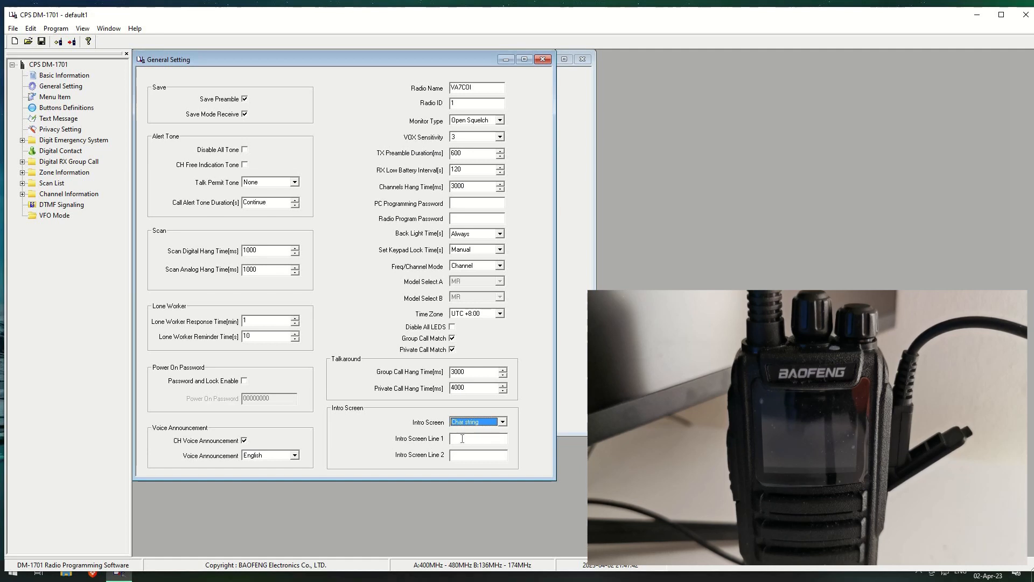
pyautogui.click(503, 422)
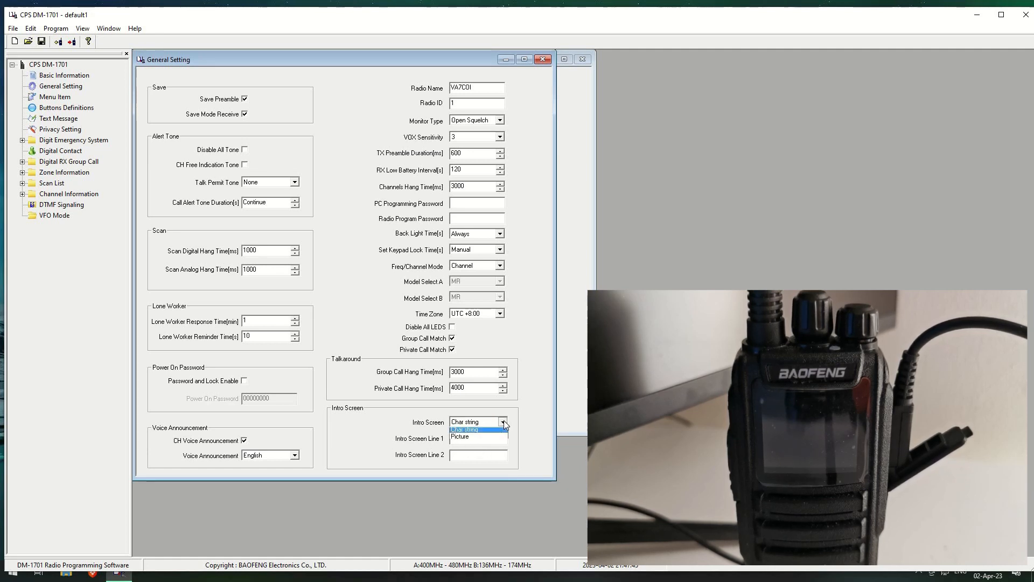
pyautogui.click(462, 437)
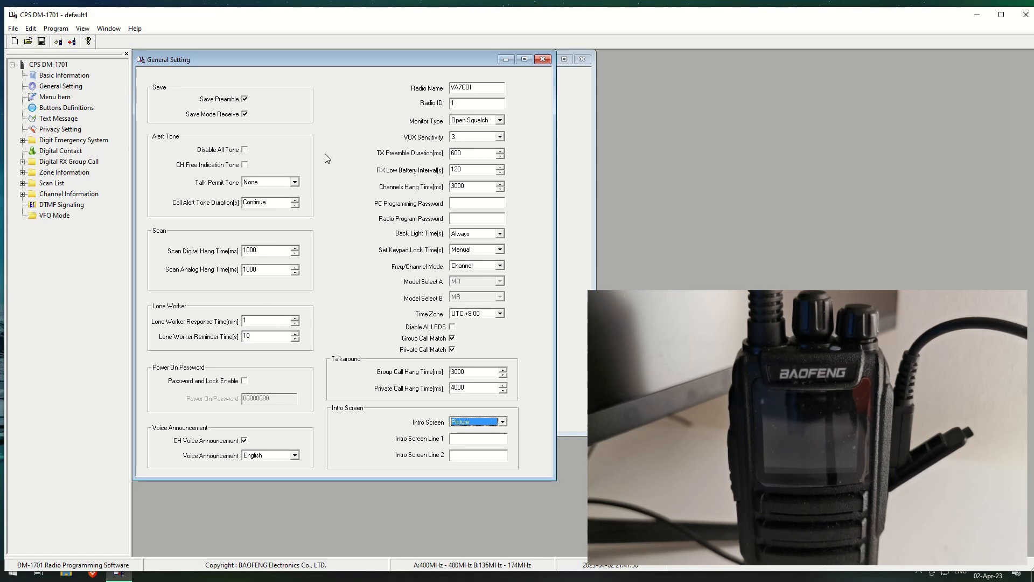
# Write the configured general settings to the connected radio.
pyautogui.doubleClick(71, 77)
pyautogui.doubleClick(69, 86)
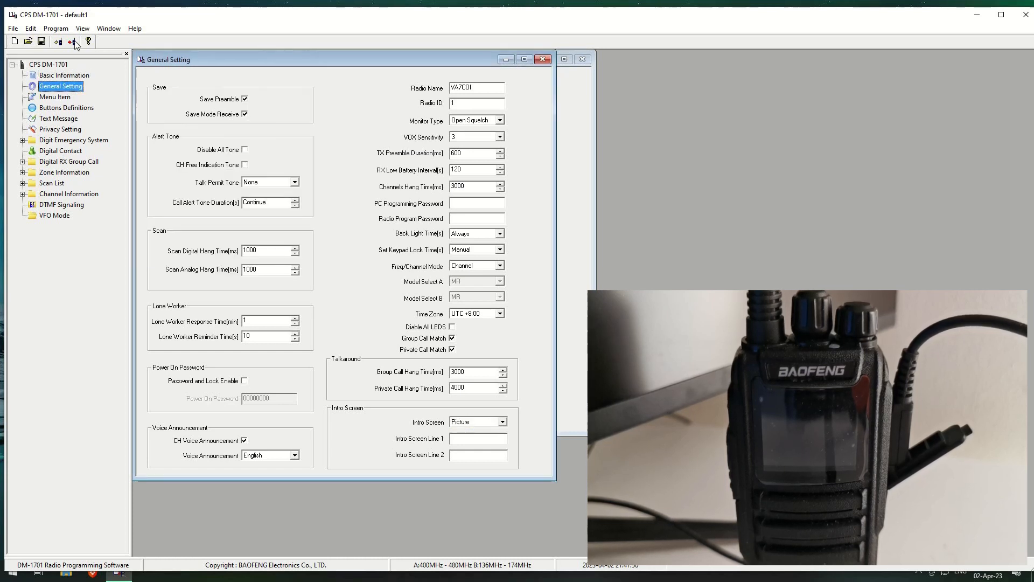
pyautogui.click(72, 43)
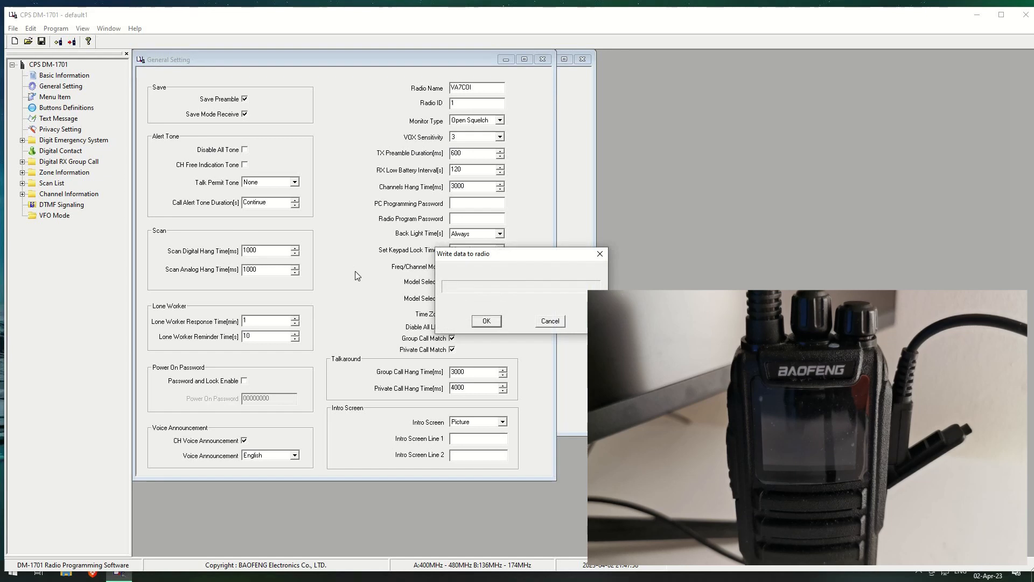
pyautogui.click(486, 321)
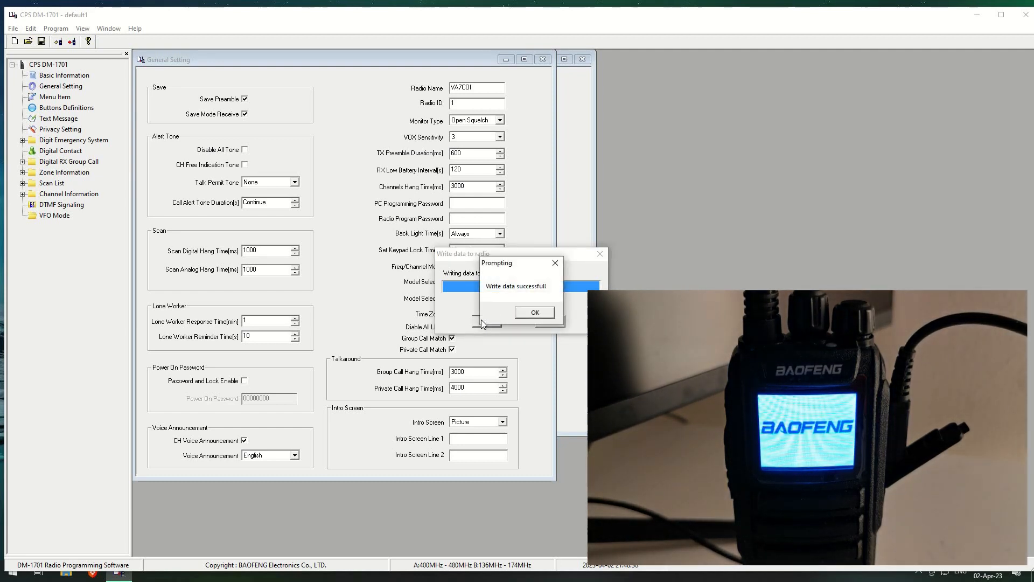
pyautogui.click(536, 313)
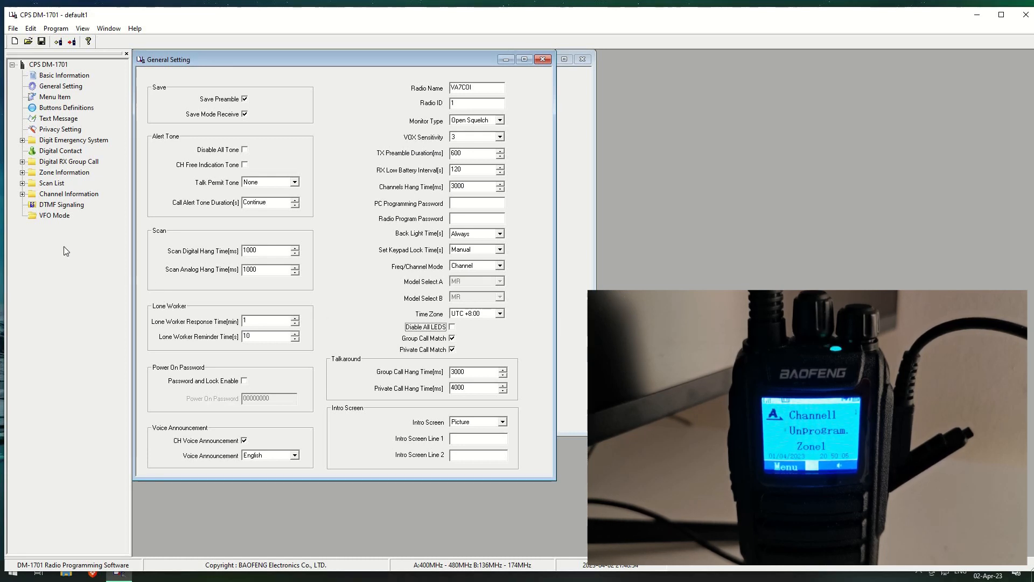
# Examine the Channel1 settings and the radio's frequency ranges in Basic Information.
pyautogui.click(23, 194)
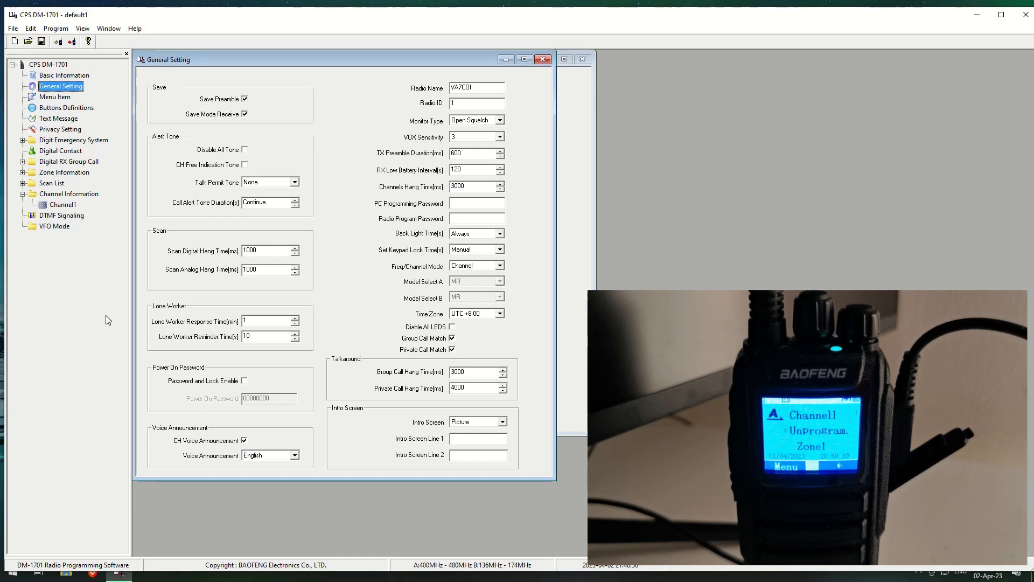
pyautogui.doubleClick(68, 206)
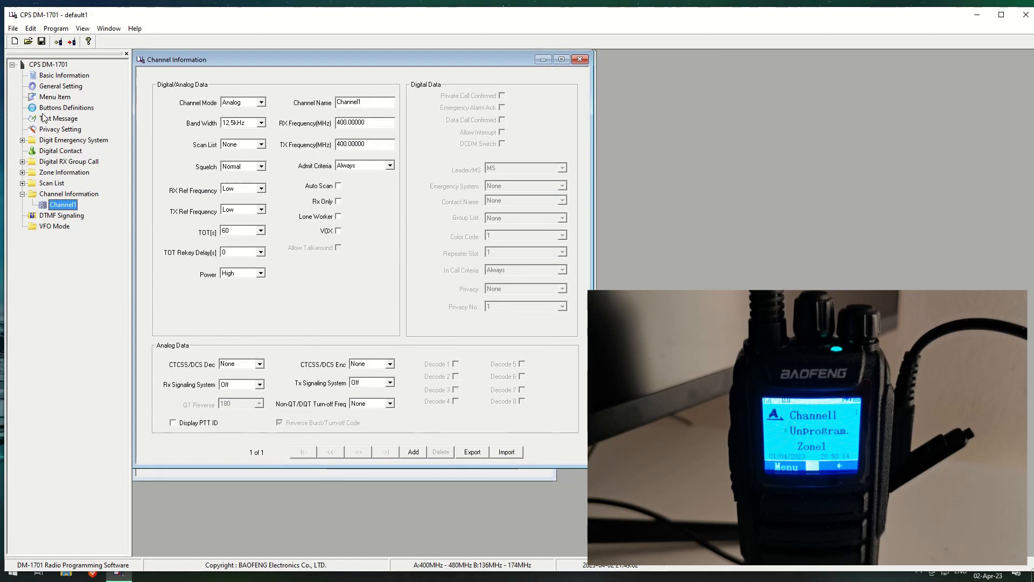
pyautogui.doubleClick(73, 77)
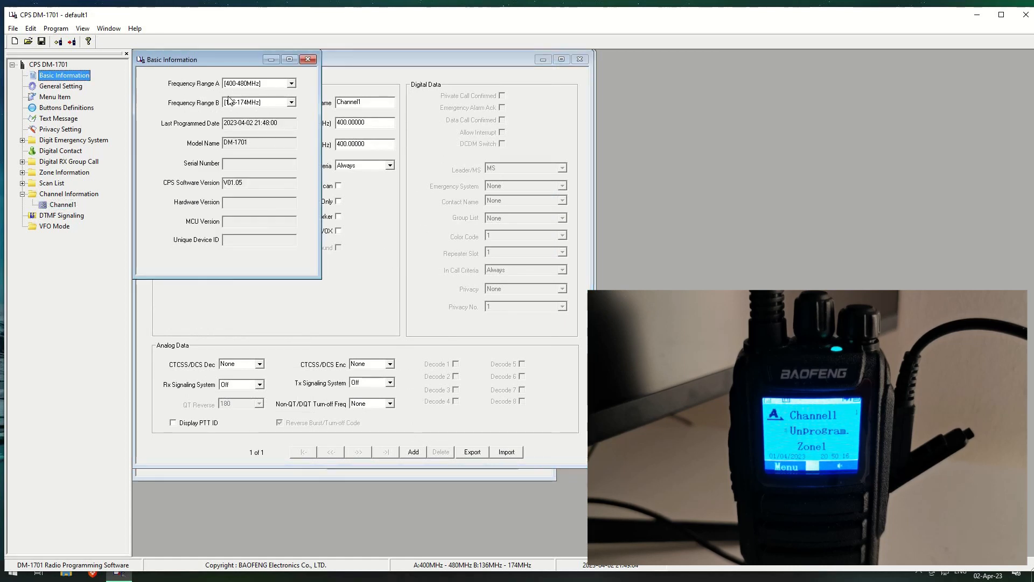
# Close all open settings windows except Basic Information.
pyautogui.click(579, 58)
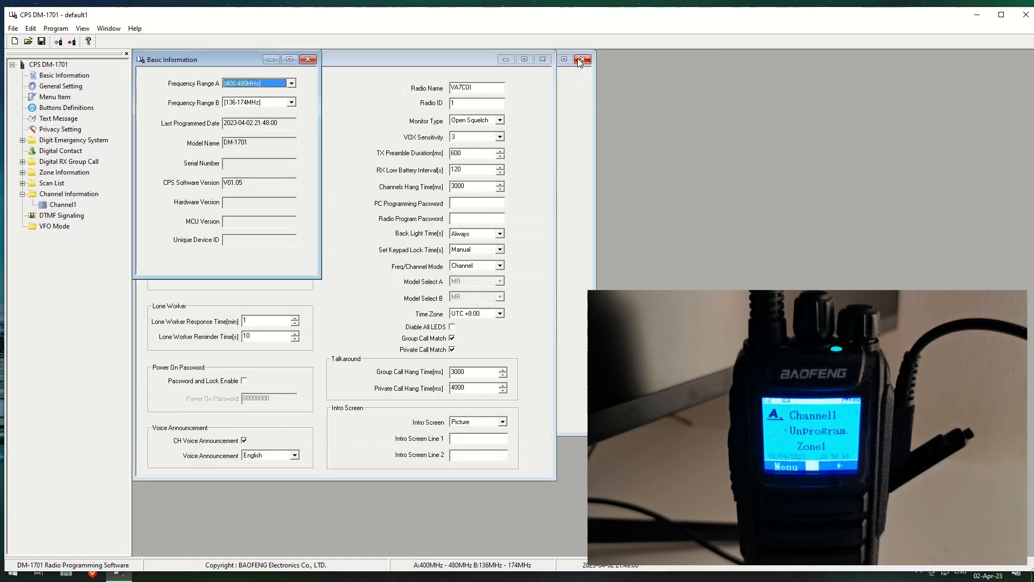
pyautogui.click(538, 60)
pyautogui.click(522, 59)
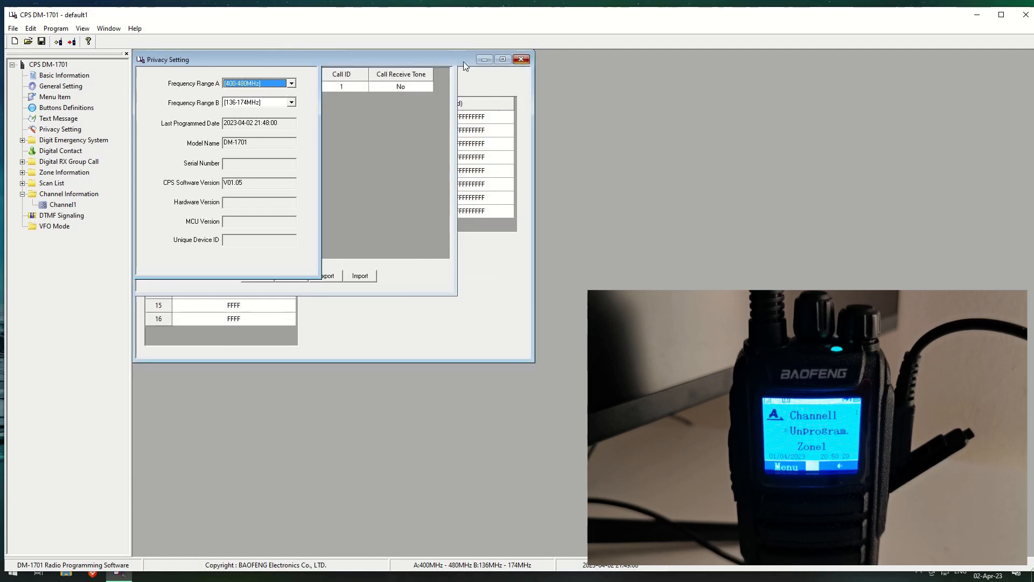
pyautogui.click(444, 59)
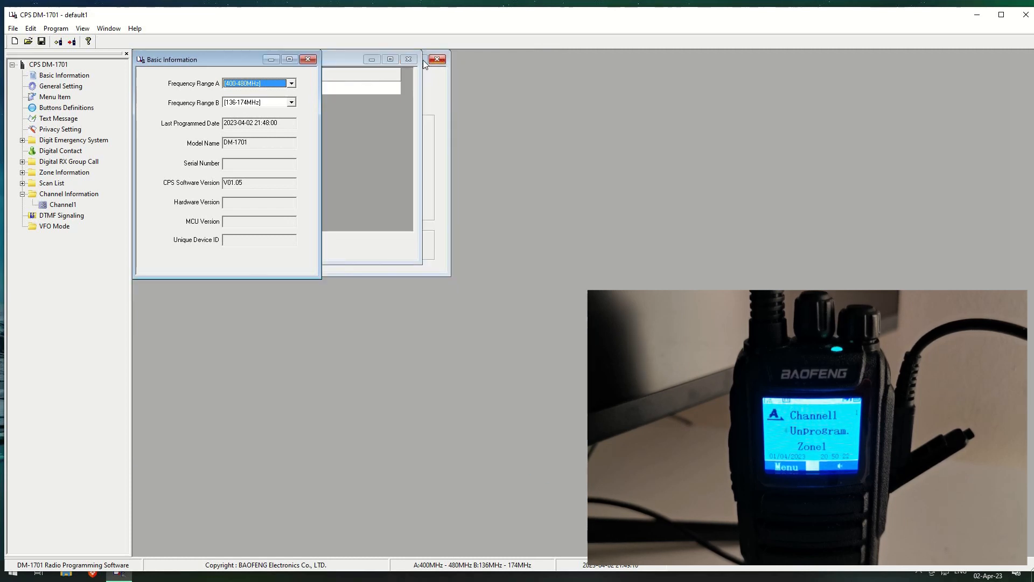
pyautogui.click(437, 59)
pyautogui.click(408, 59)
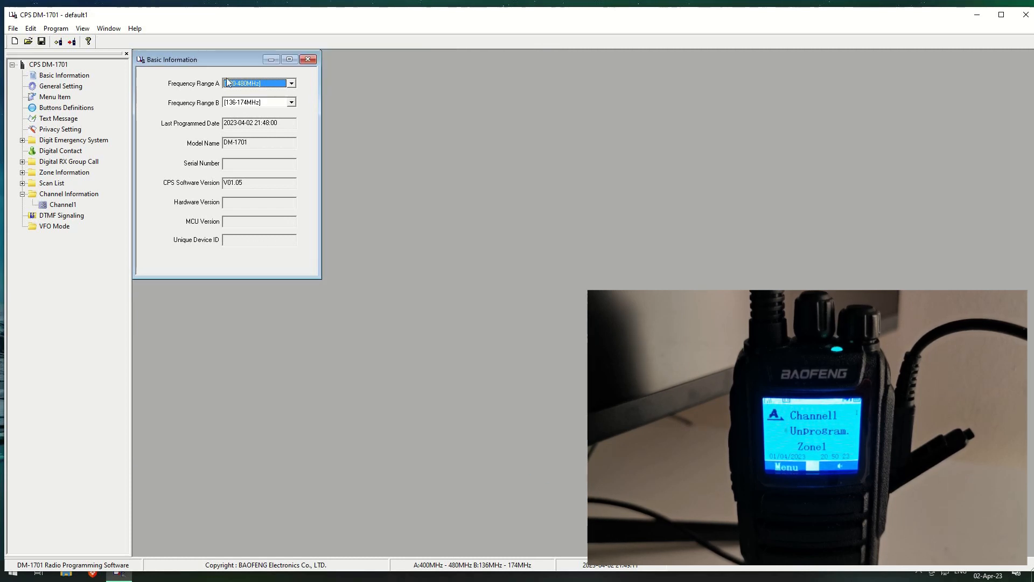
# Open the Channel1 settings and set the RX frequency to 146.940 MHz.
pyautogui.doubleClick(46, 86)
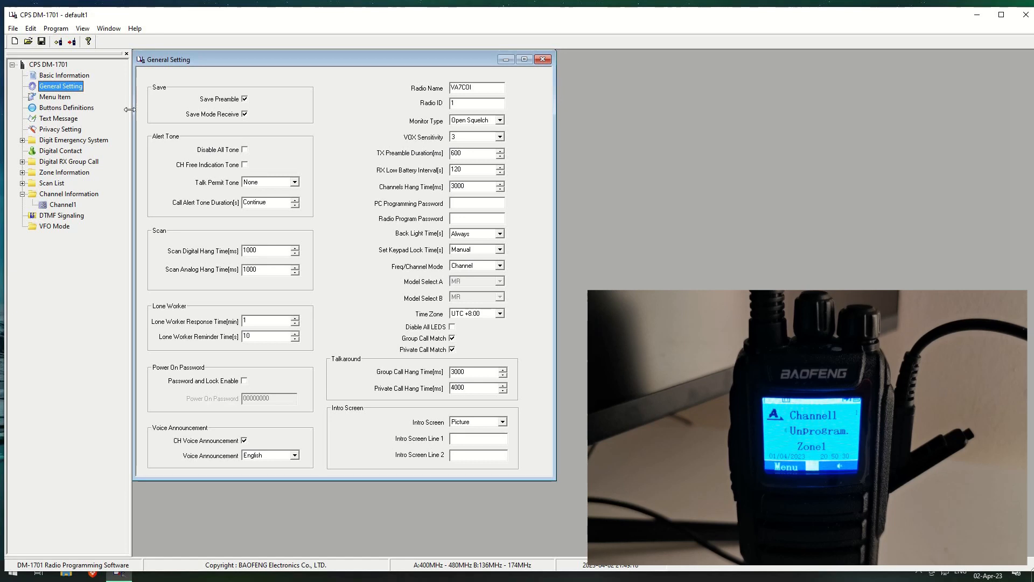
pyautogui.click(66, 195)
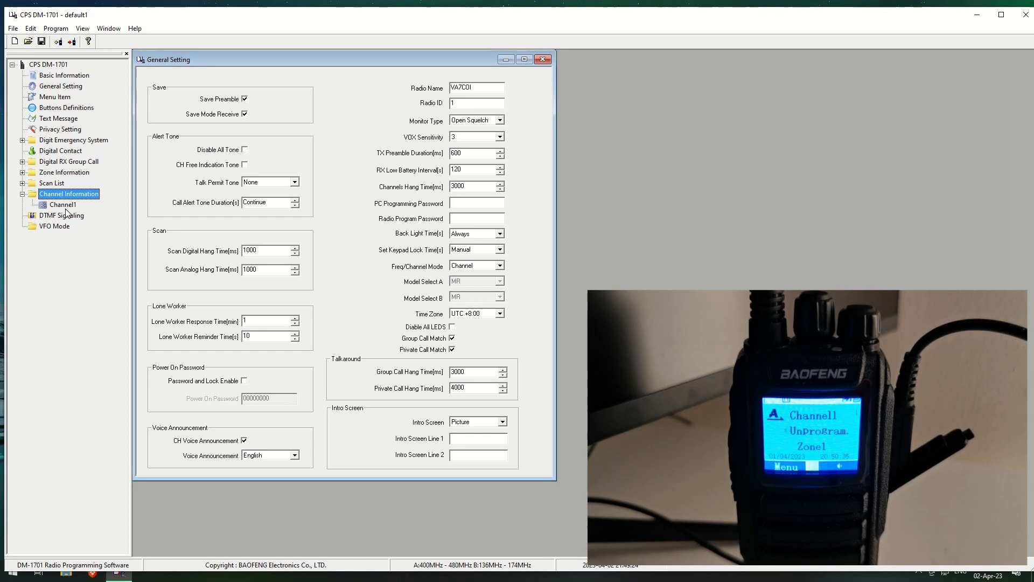
pyautogui.doubleClick(61, 205)
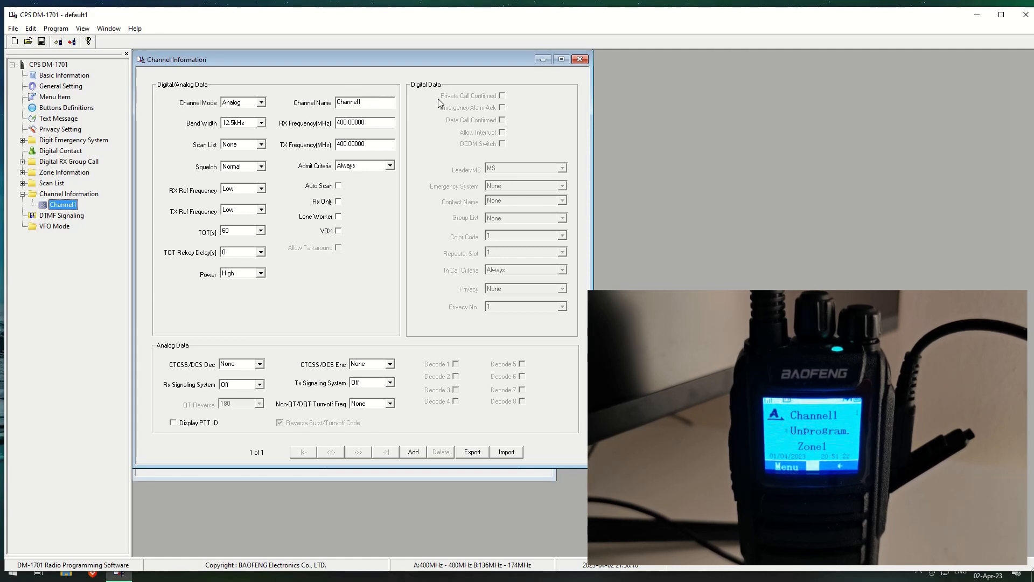
pyautogui.doubleClick(367, 101)
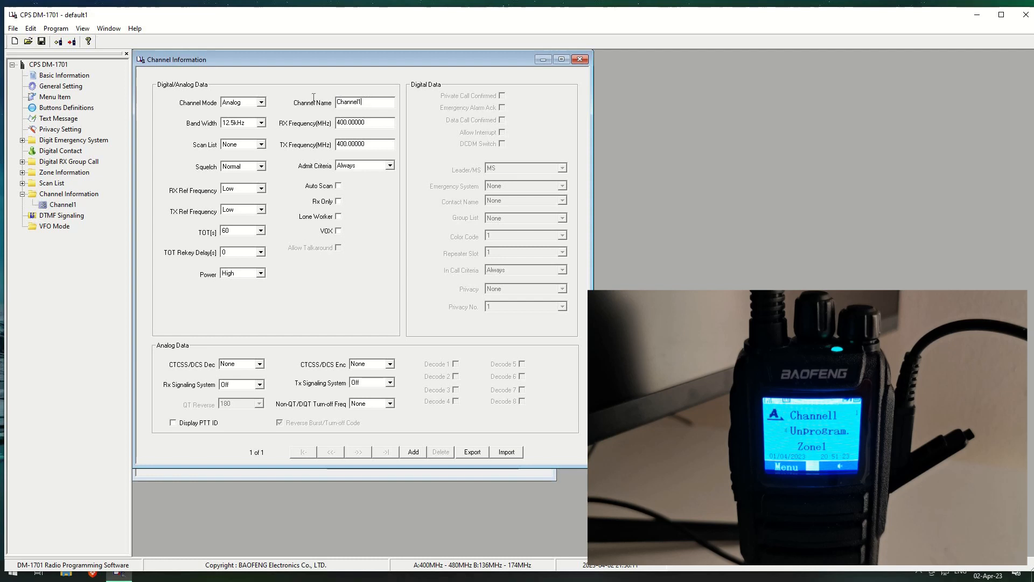
pyautogui.doubleClick(372, 122)
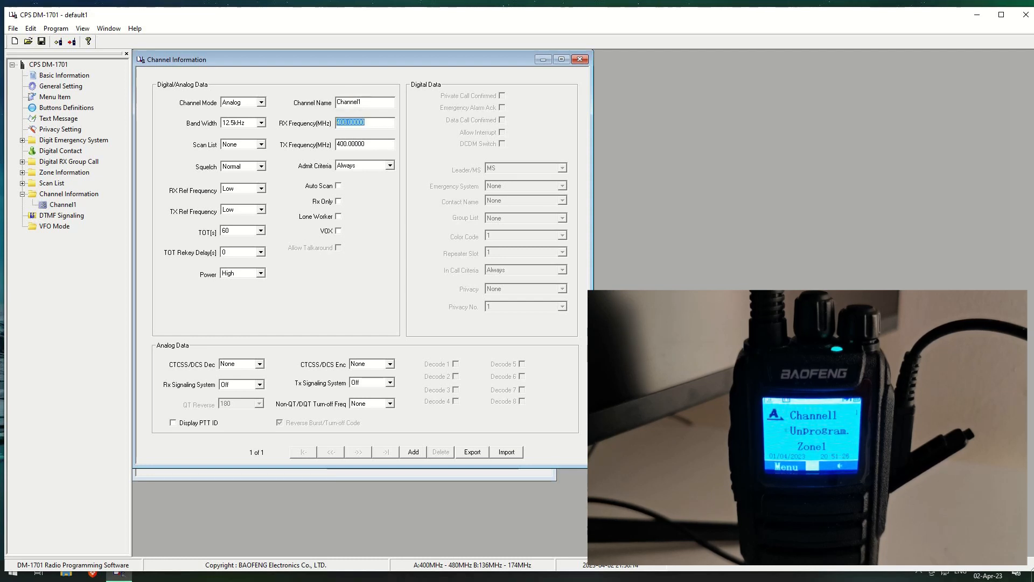
pyautogui.write('146.940')
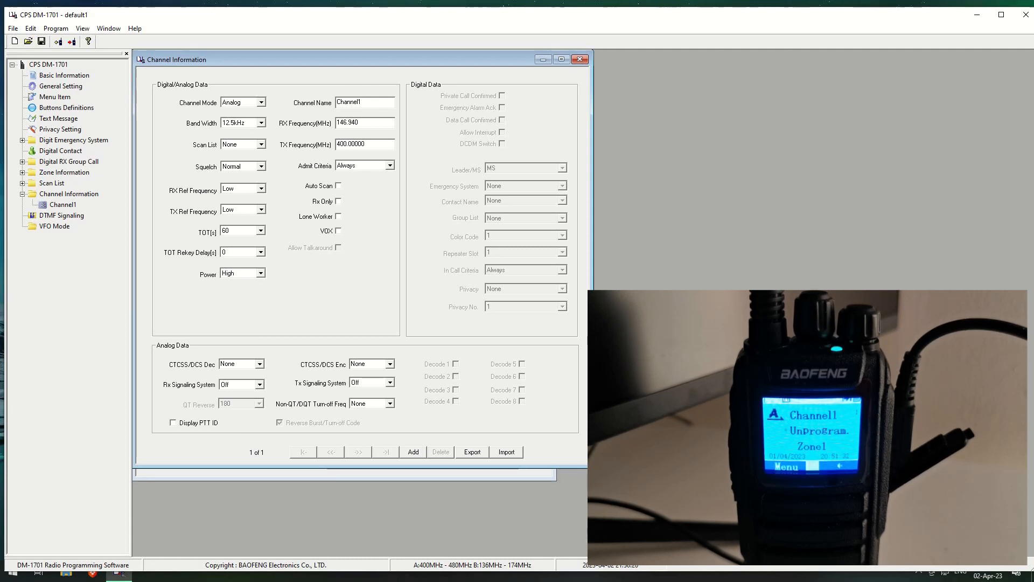
# Set Channel1's TX frequency to 146.34000 MHz.
pyautogui.click(373, 144)
pyautogui.moveTo(321, 144); pyautogui.dragTo(310, 149)
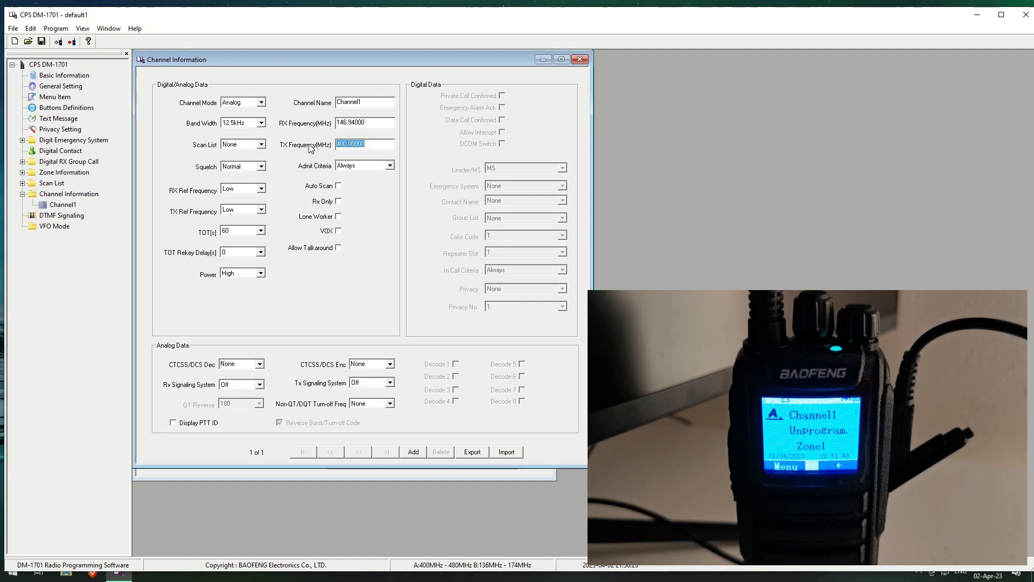
pyautogui.write('146.3400')
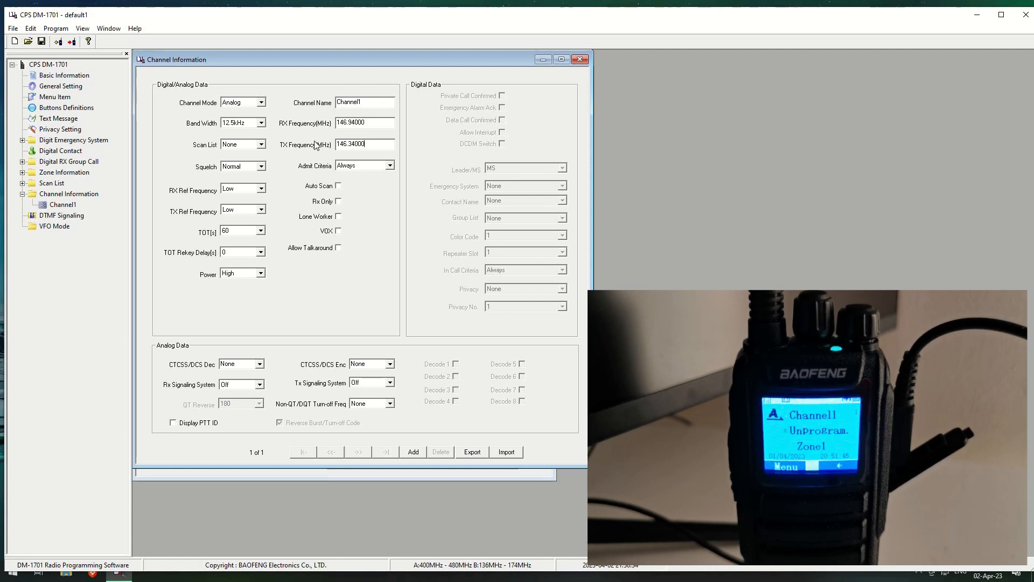
pyautogui.write('0')
# Check Channel1's bandwidth and channel mode options, picking 12.5kHz for the bandwidth.
pyautogui.click(261, 124)
pyautogui.click(232, 132)
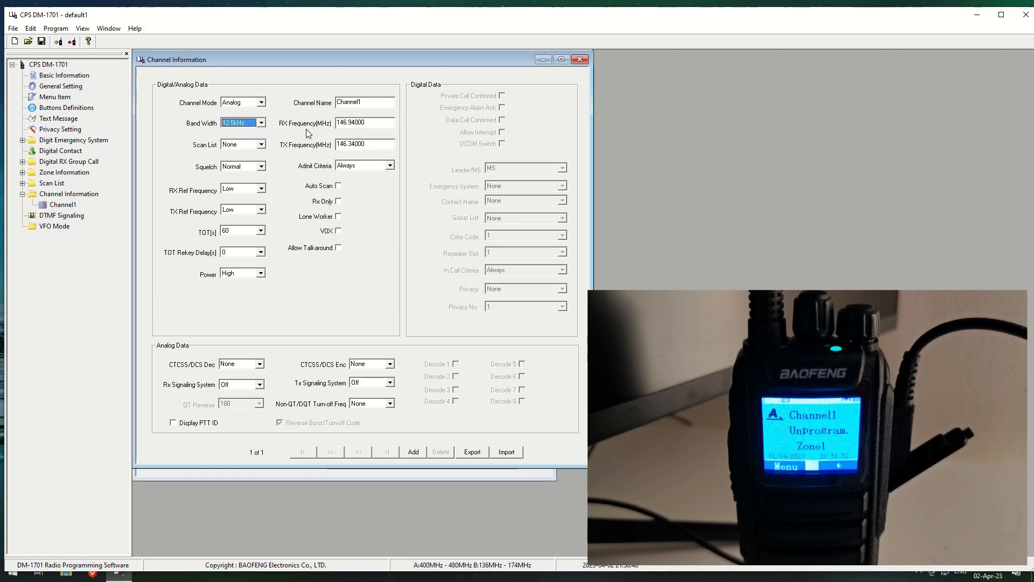
pyautogui.click(262, 104)
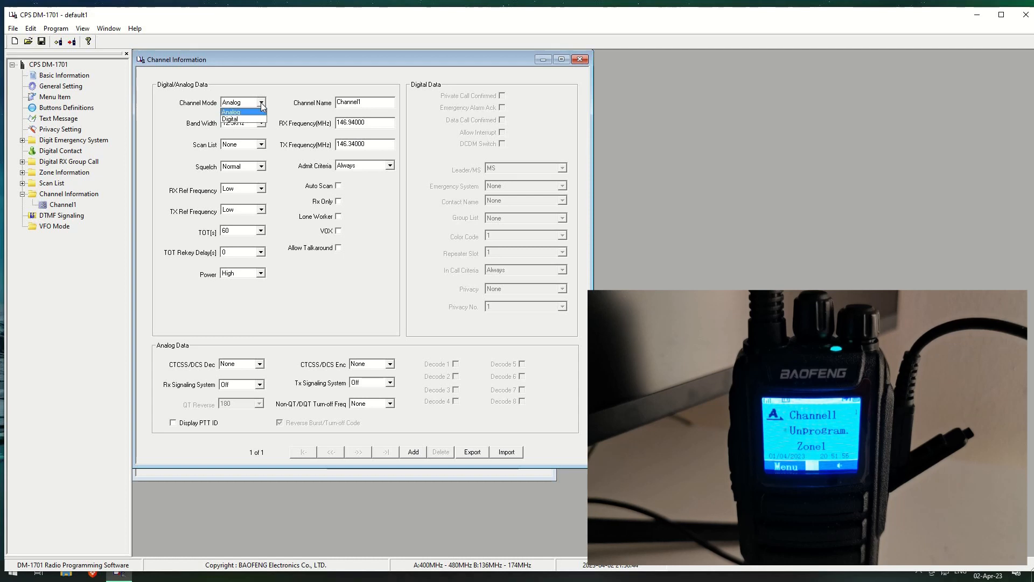
pyautogui.click(354, 106)
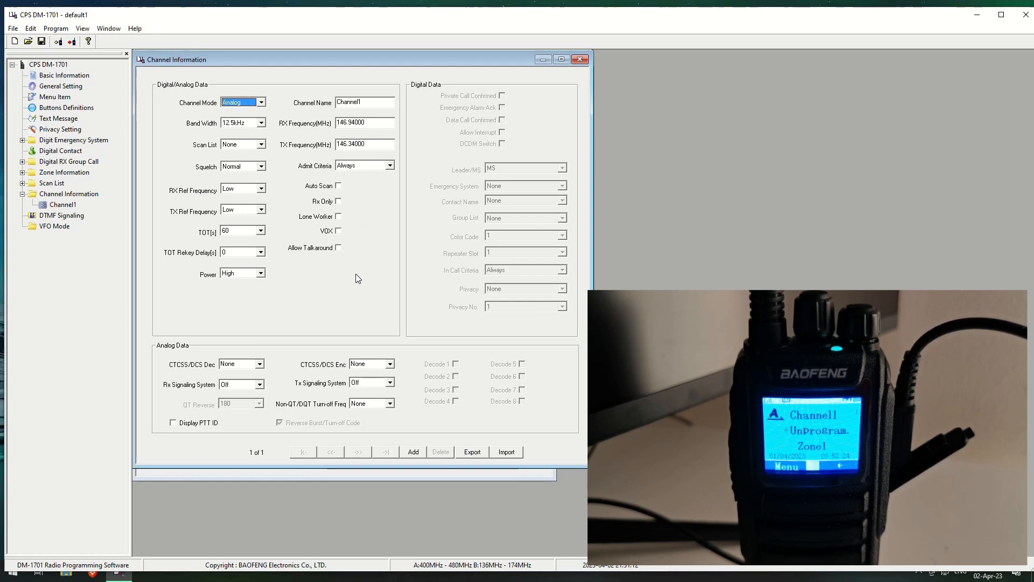
# Set both the CTCSS/DCS decode and encode tones of Channel1 to 136.5.
pyautogui.click(262, 367)
pyautogui.click(261, 365)
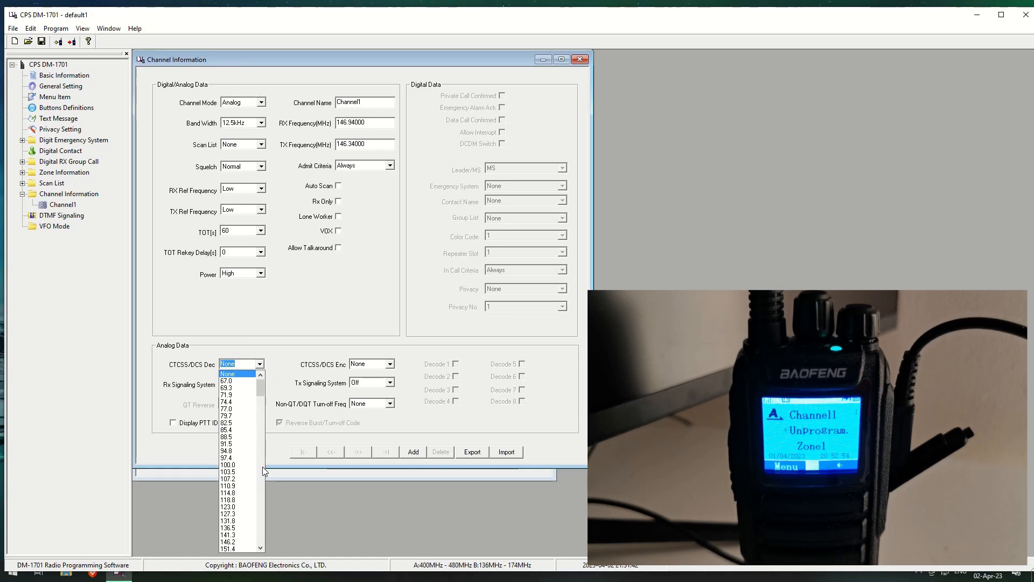
pyautogui.click(240, 528)
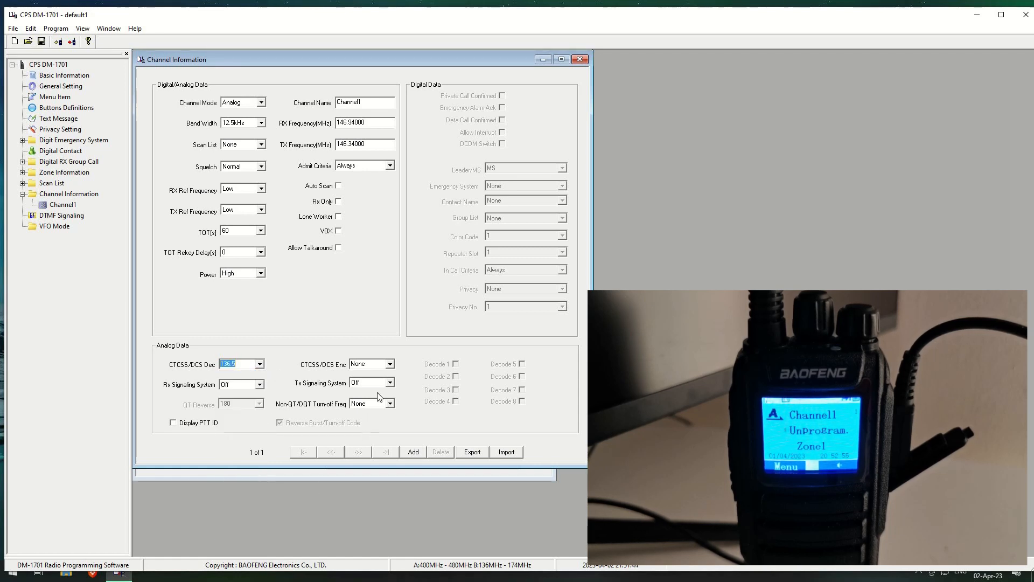
pyautogui.click(391, 365)
pyautogui.click(392, 365)
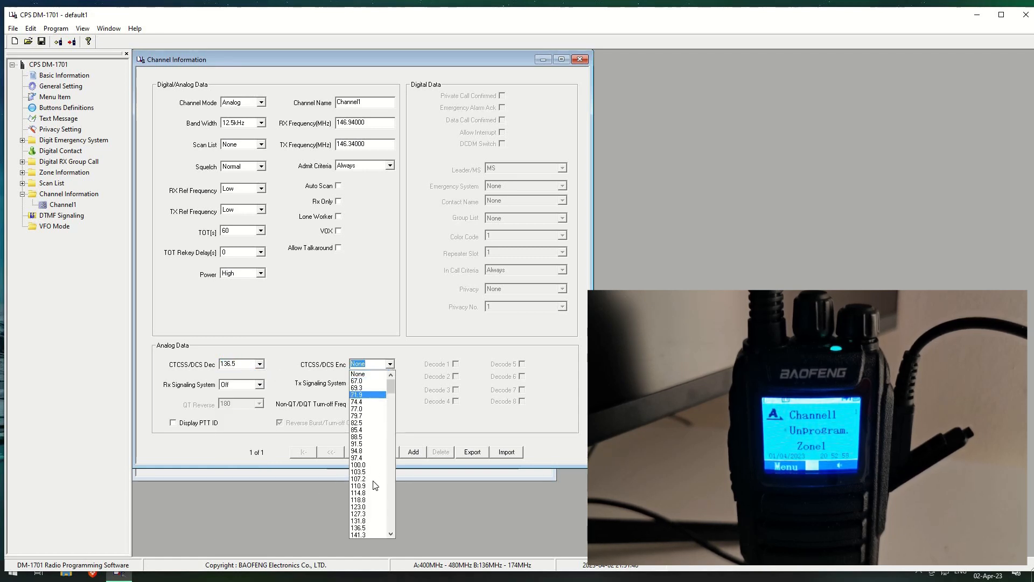
pyautogui.click(360, 529)
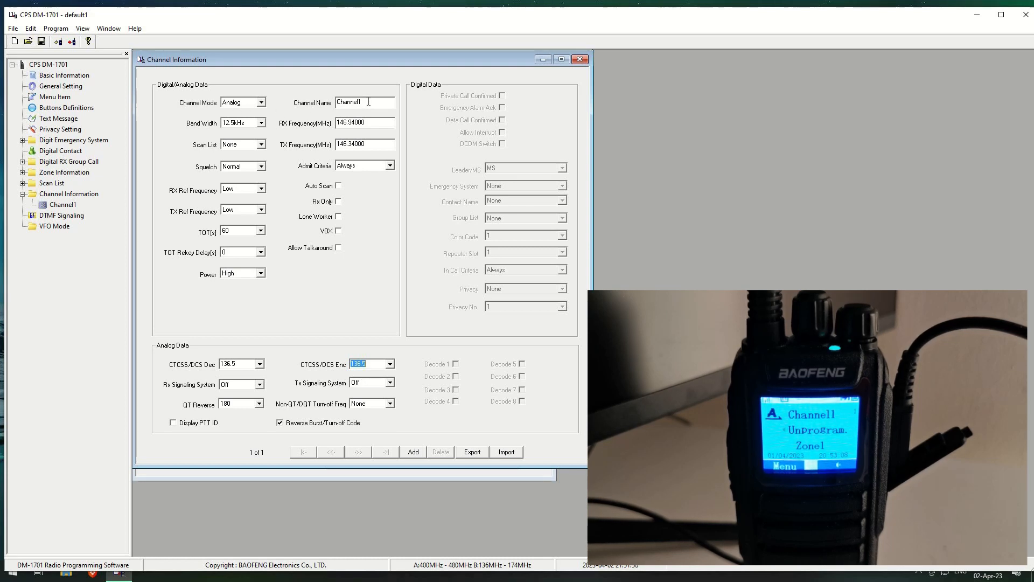
# Rename Channel1 as TEST1 and add a new channel to the channel list.
pyautogui.doubleClick(356, 101)
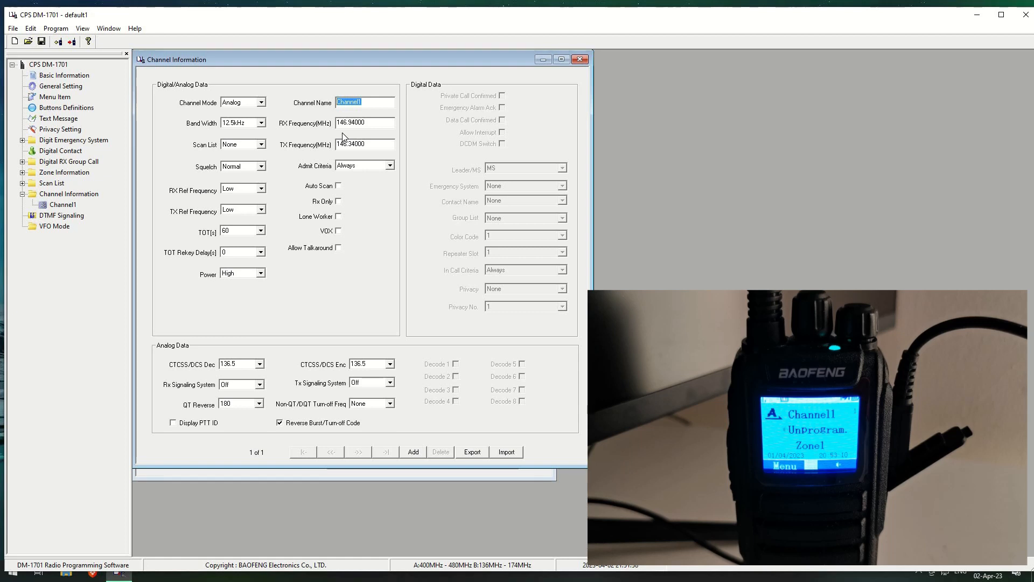
pyautogui.write('TEST1')
pyautogui.click(413, 453)
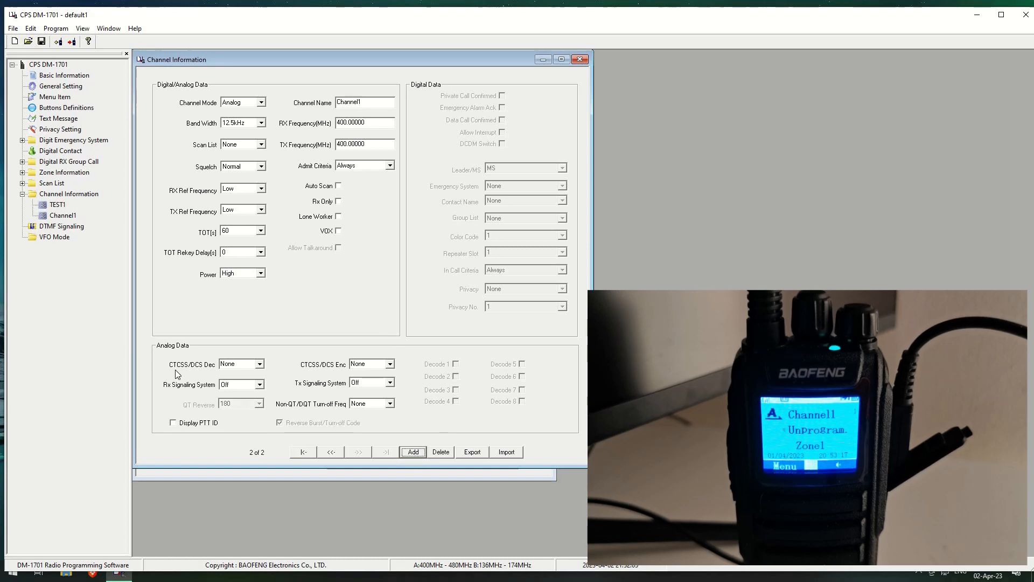
# Name the newly added second channel TEST2.
pyautogui.click(55, 217)
pyautogui.doubleClick(361, 102)
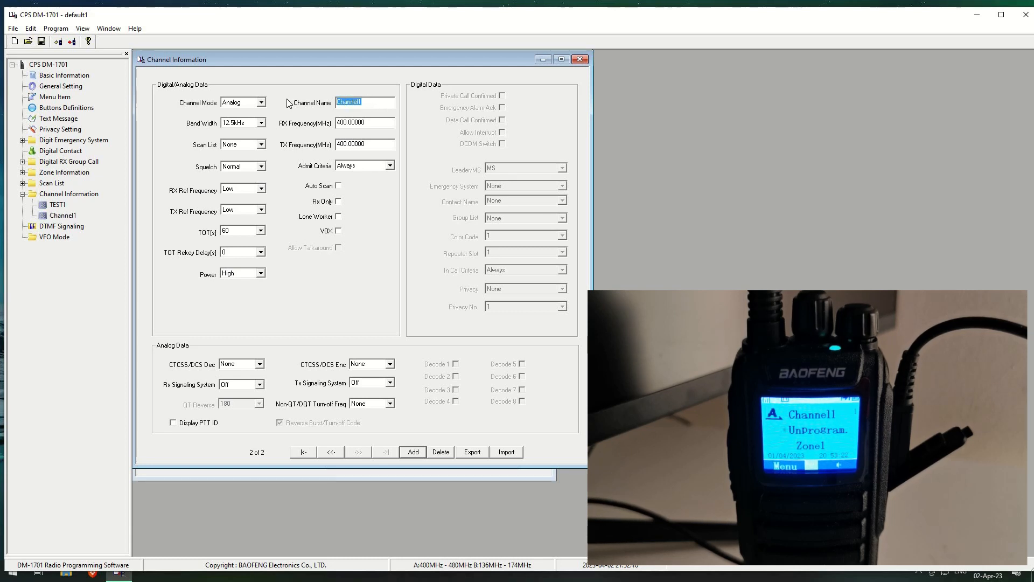
pyautogui.write('TEST2')
pyautogui.press('Tab')
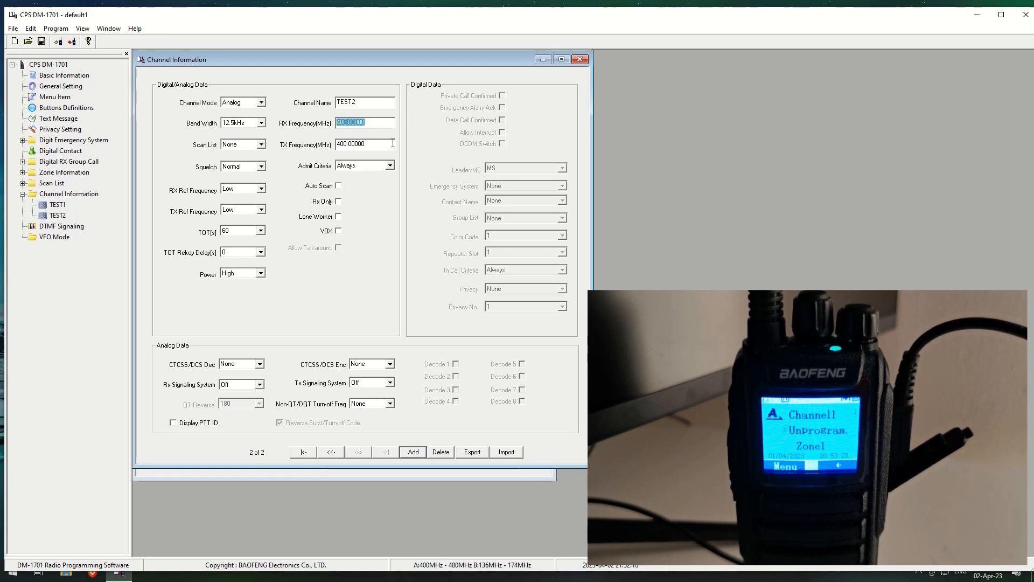
# Set the RX and TX frequencies of channel TEST2 to 440.256 MHz.
pyautogui.write('440.256')
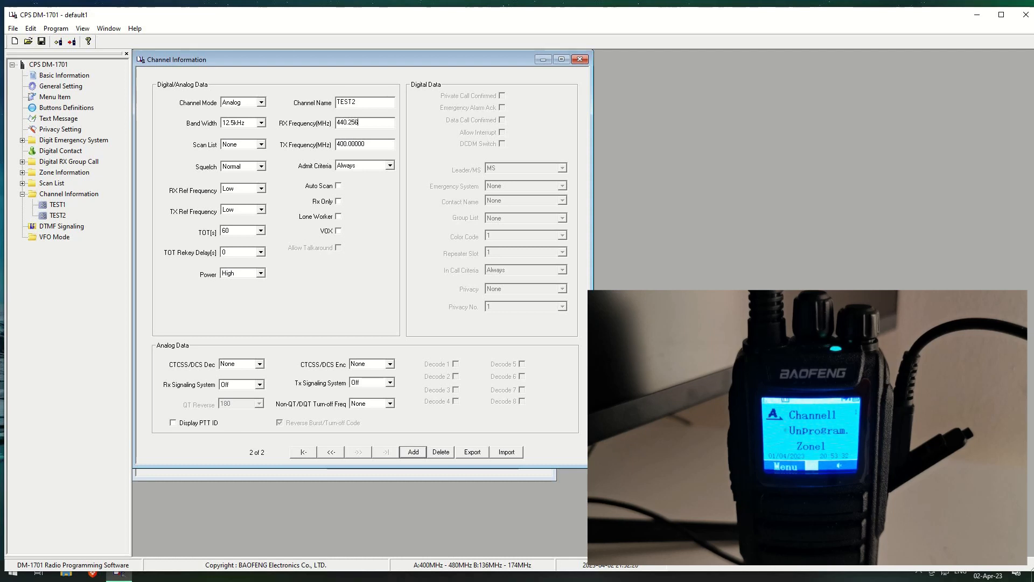
pyautogui.press('Tab')
pyautogui.write('440.256')
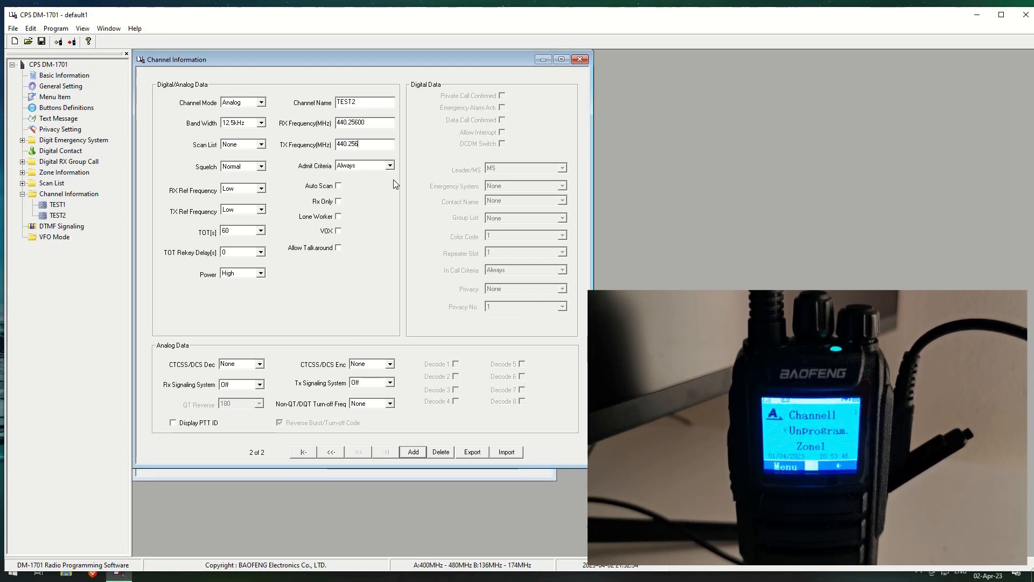
# Set the RX frequency of channel TEST2 to 462.562 MHz.
pyautogui.hotkey('shift', 'Tab')
pyautogui.write('462')
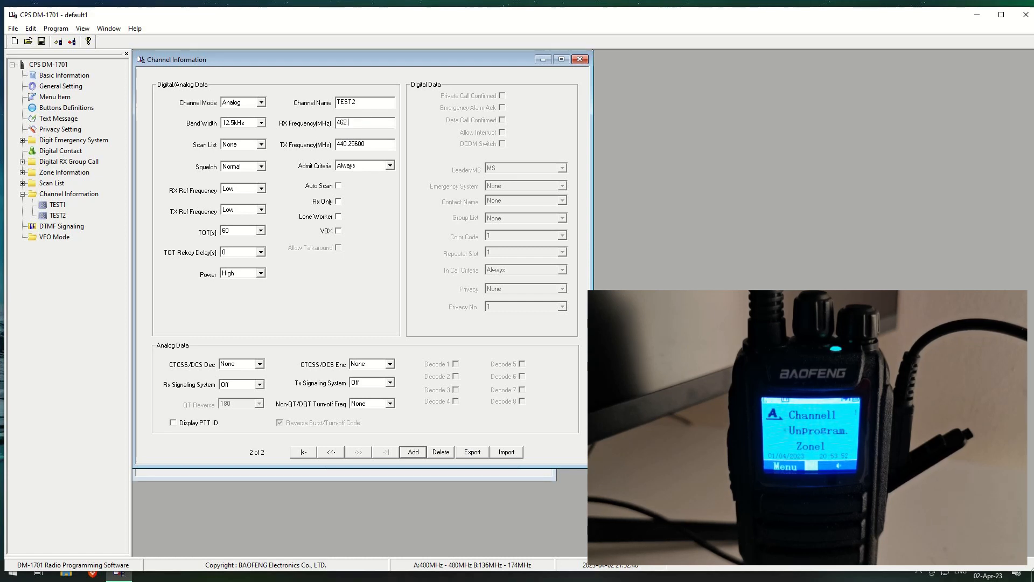
pyautogui.write('.562')
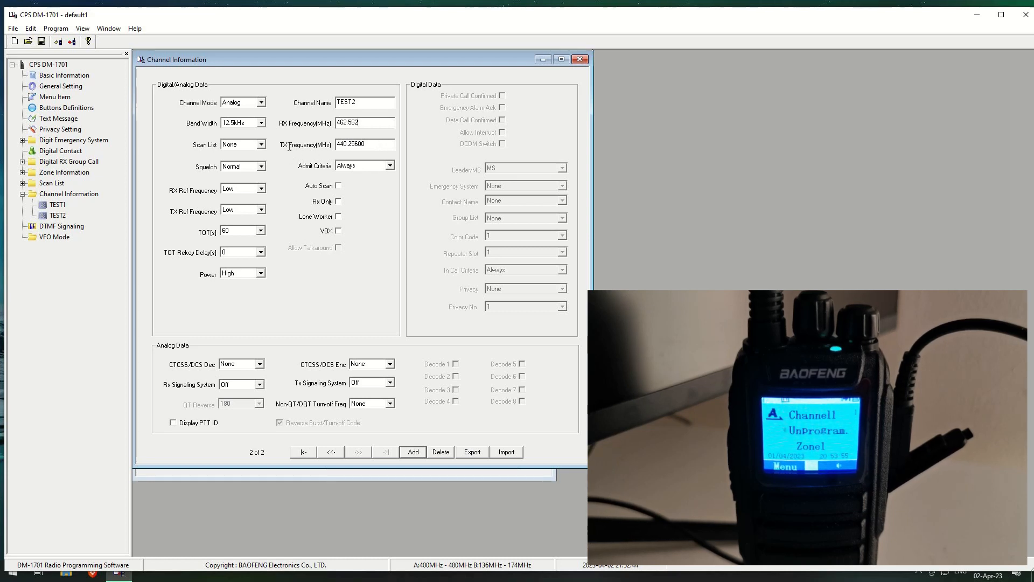
# Try to set the TX frequency of channel TEST2 by entering 462562.
pyautogui.press('Tab')
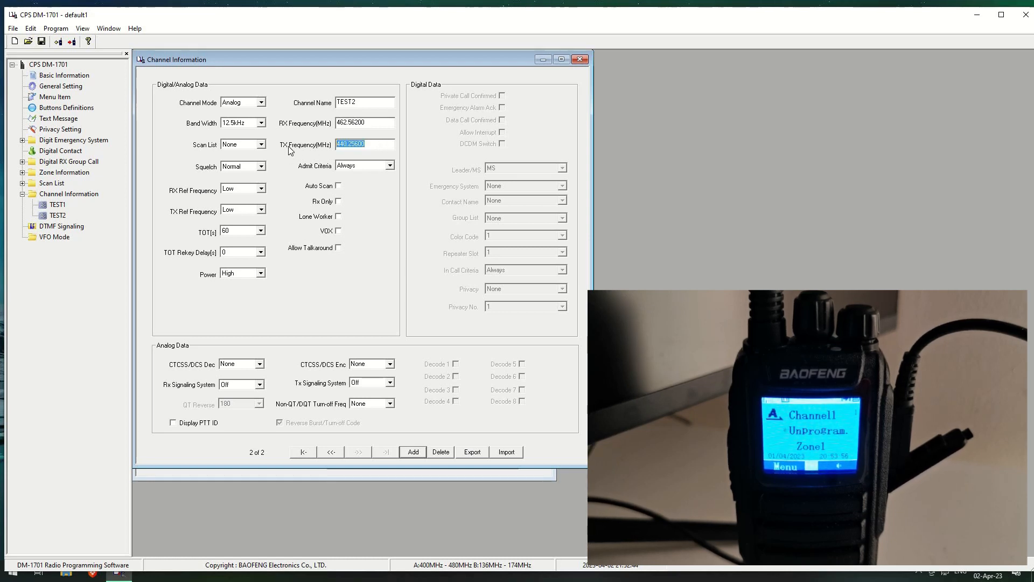
pyautogui.write('462562')
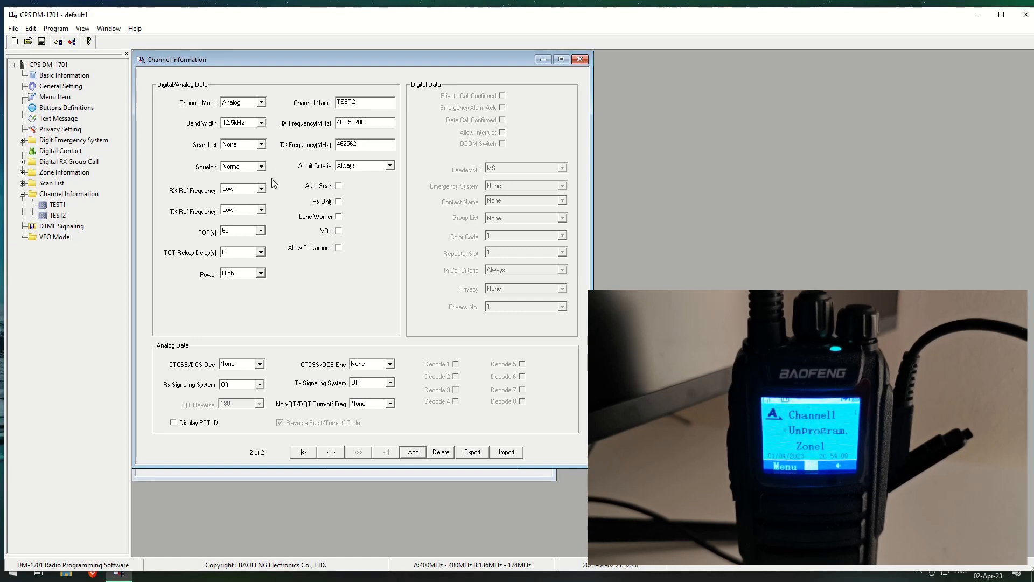
pyautogui.click(262, 123)
pyautogui.click(264, 124)
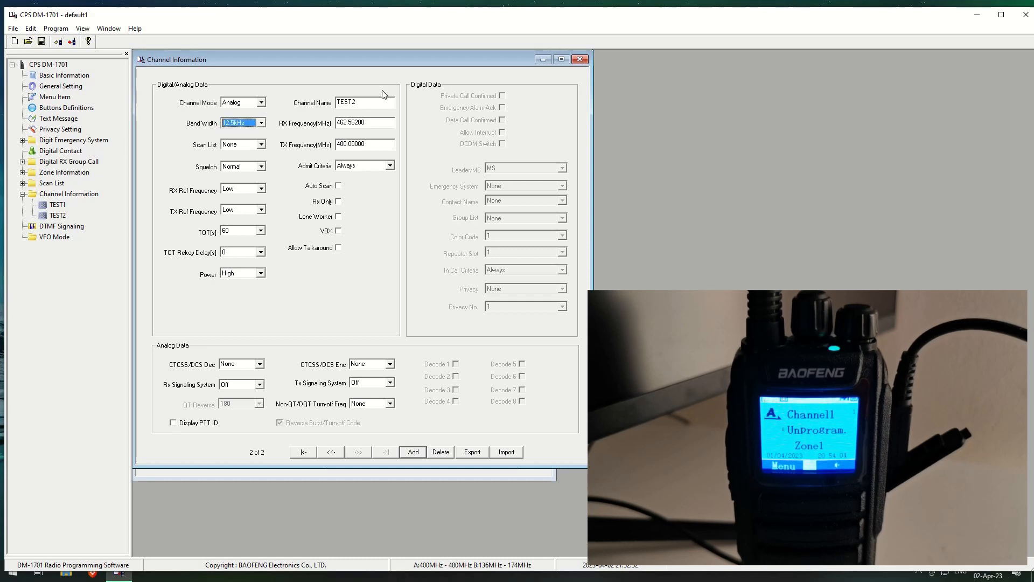
pyautogui.click(264, 168)
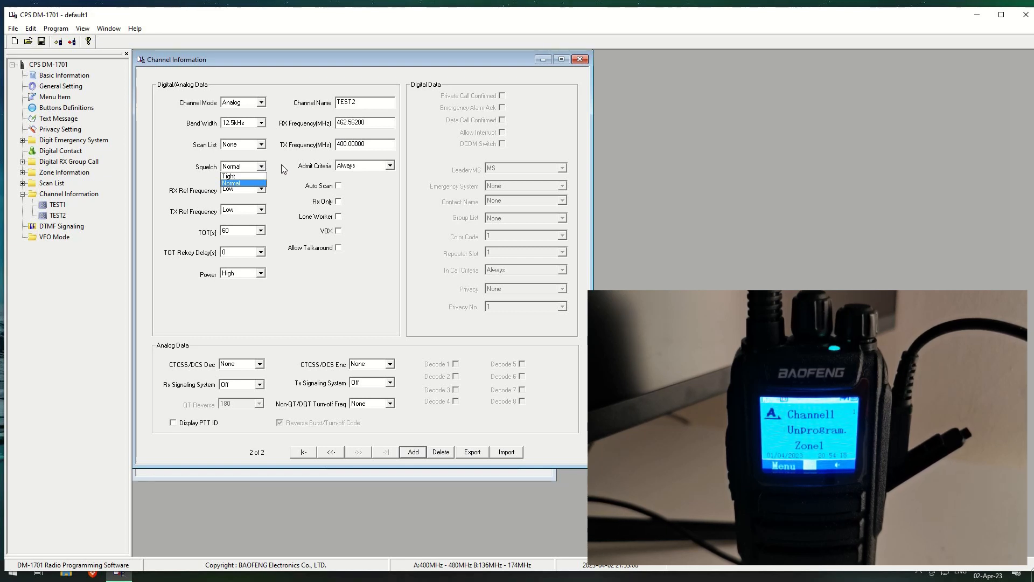
pyautogui.click(281, 163)
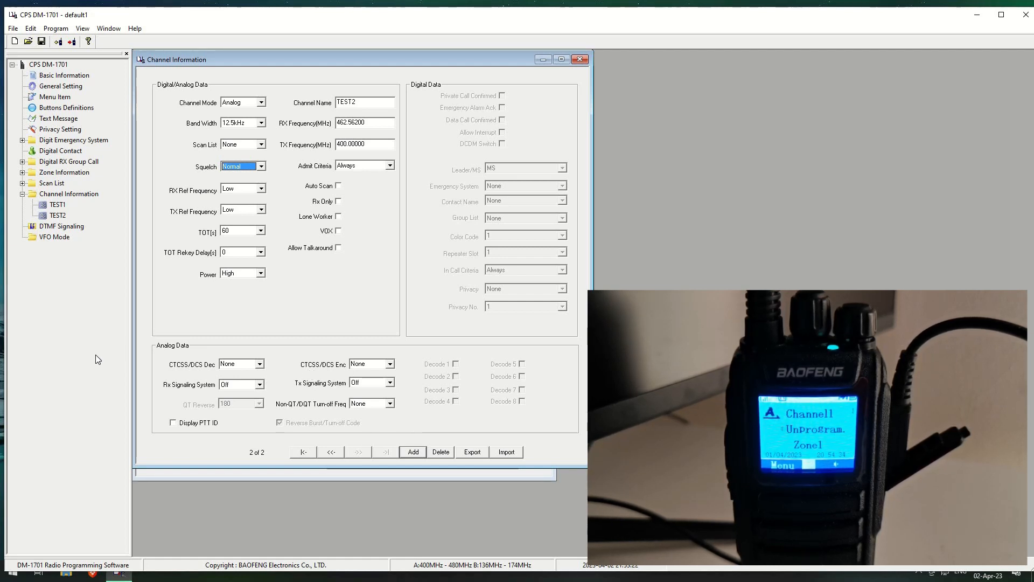
pyautogui.click(99, 321)
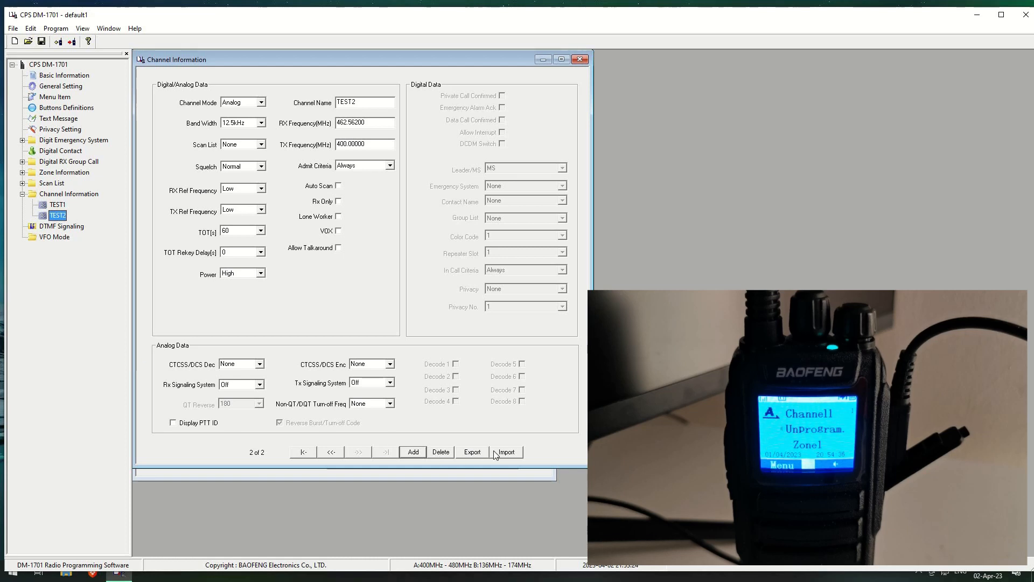
# Write the codeplug with the TEST1 and TEST2 channels to the radio.
pyautogui.click(74, 45)
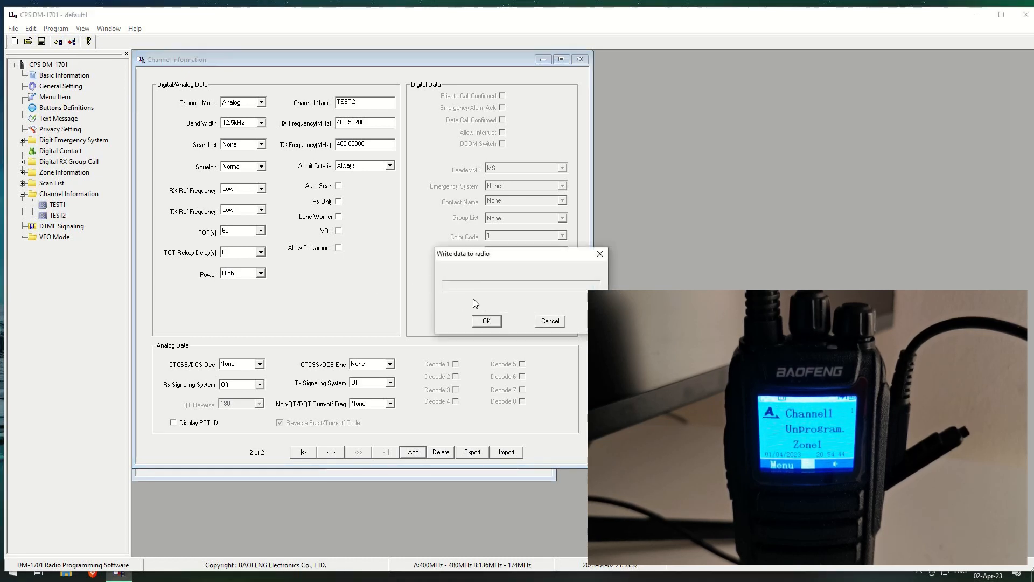
pyautogui.click(486, 322)
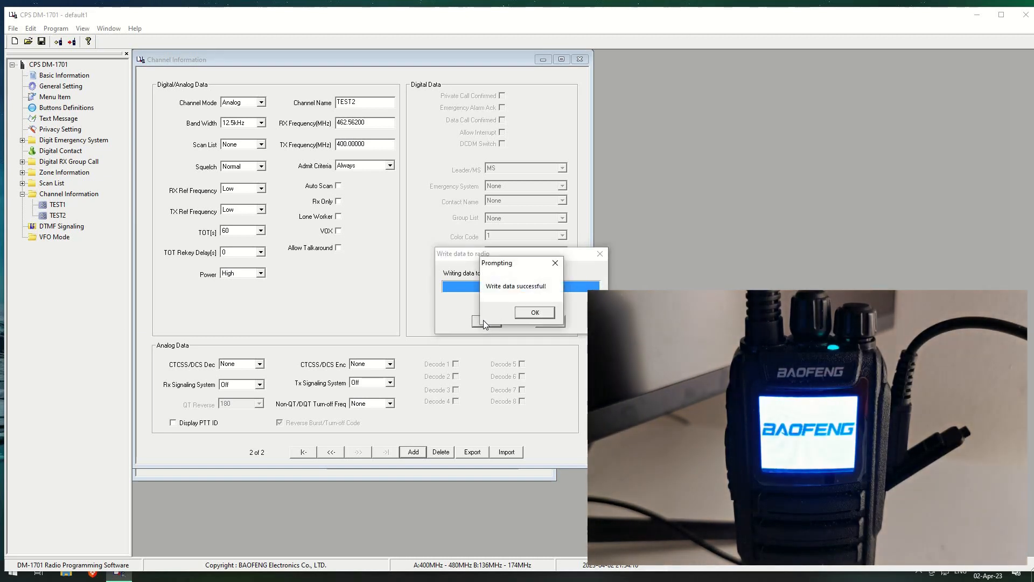
pyautogui.click(540, 313)
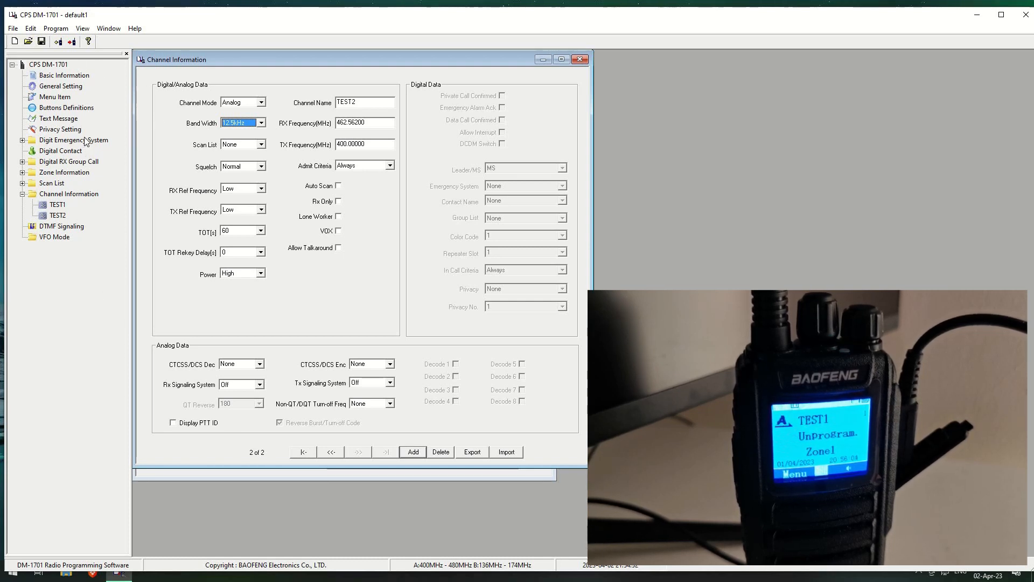
# Open the Zone1 settings and add TEST2 to Channel Member A.
pyautogui.click(54, 172)
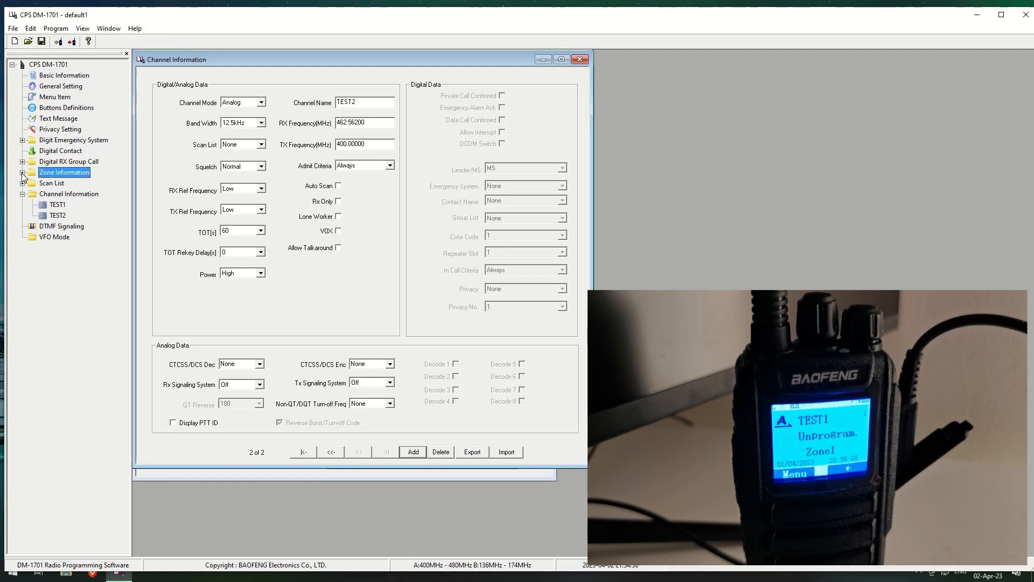
pyautogui.click(22, 172)
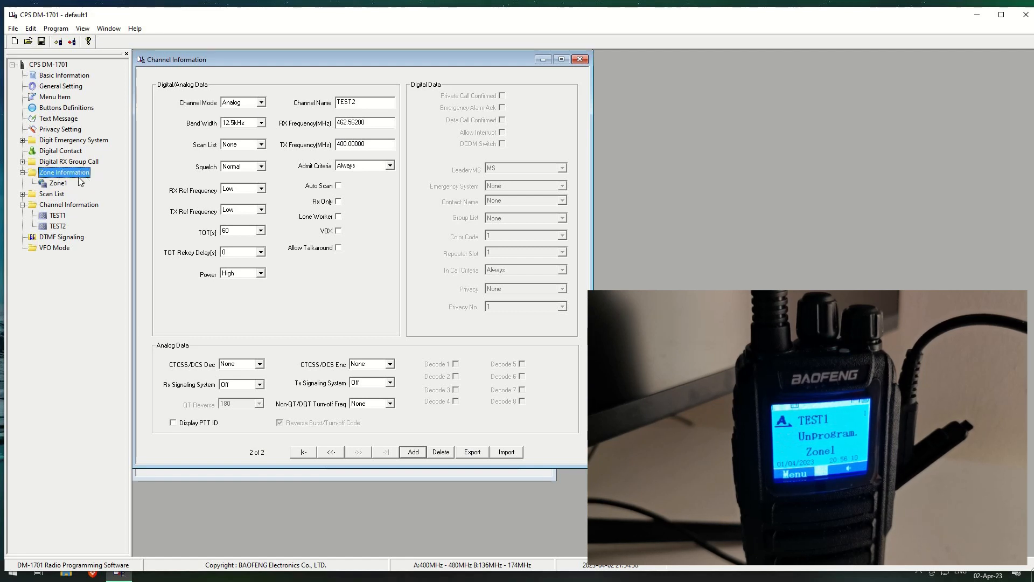
pyautogui.click(59, 184)
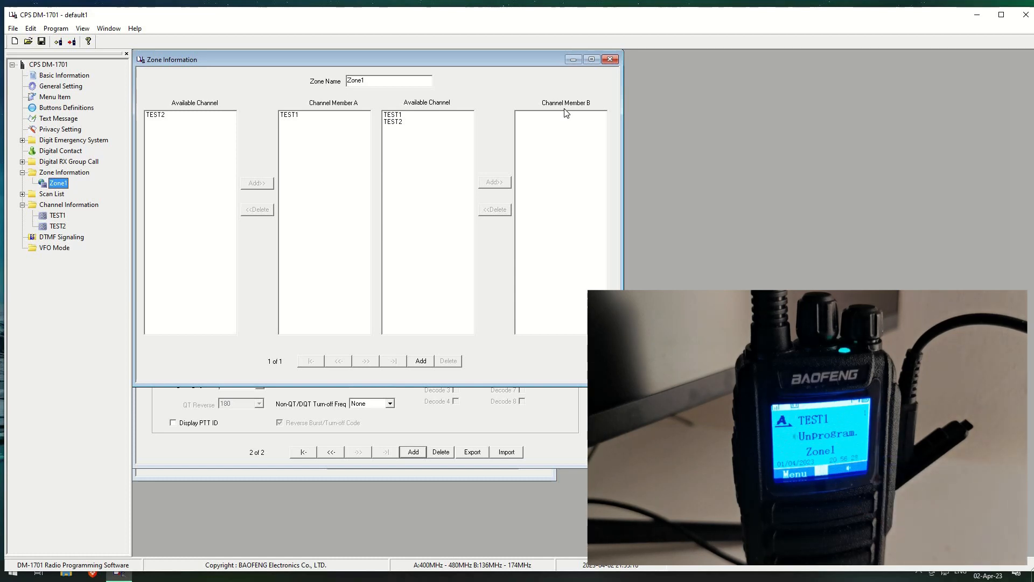
pyautogui.click(161, 115)
pyautogui.click(257, 183)
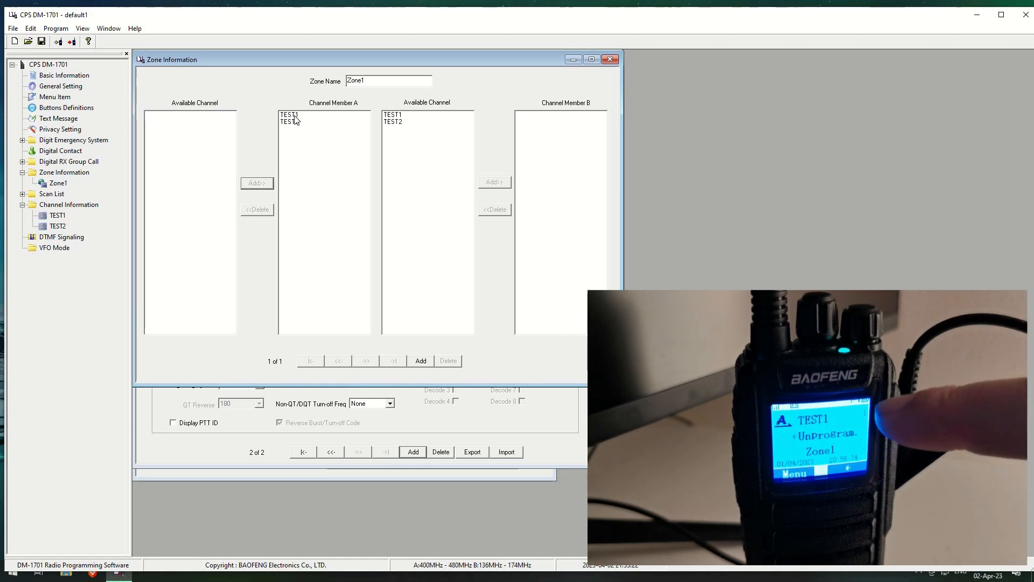
# Add channels TEST1 and TEST2 to Channel Member B of Zone1.
pyautogui.click(393, 115)
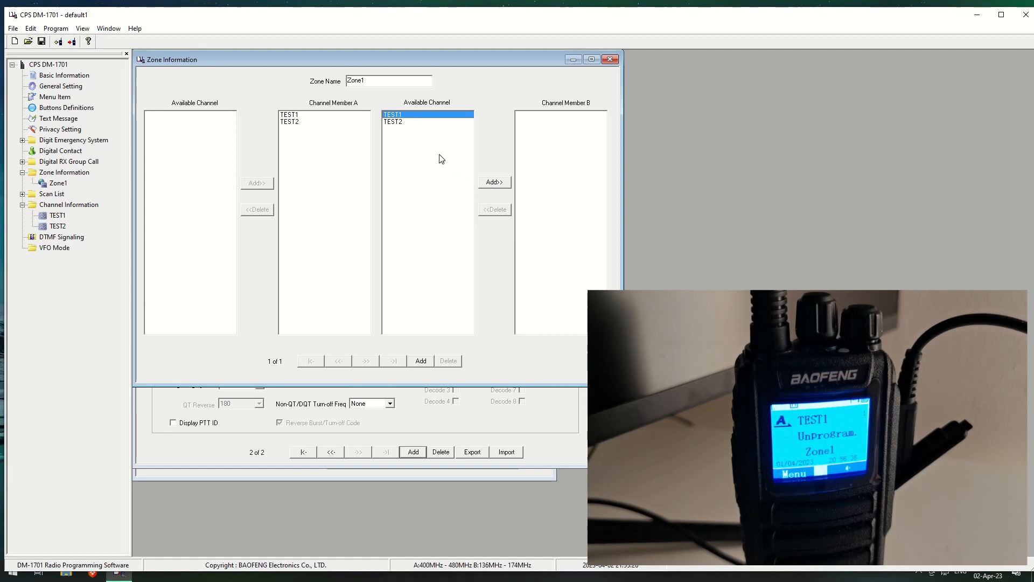
pyautogui.click(494, 182)
pyautogui.click(398, 112)
pyautogui.click(494, 182)
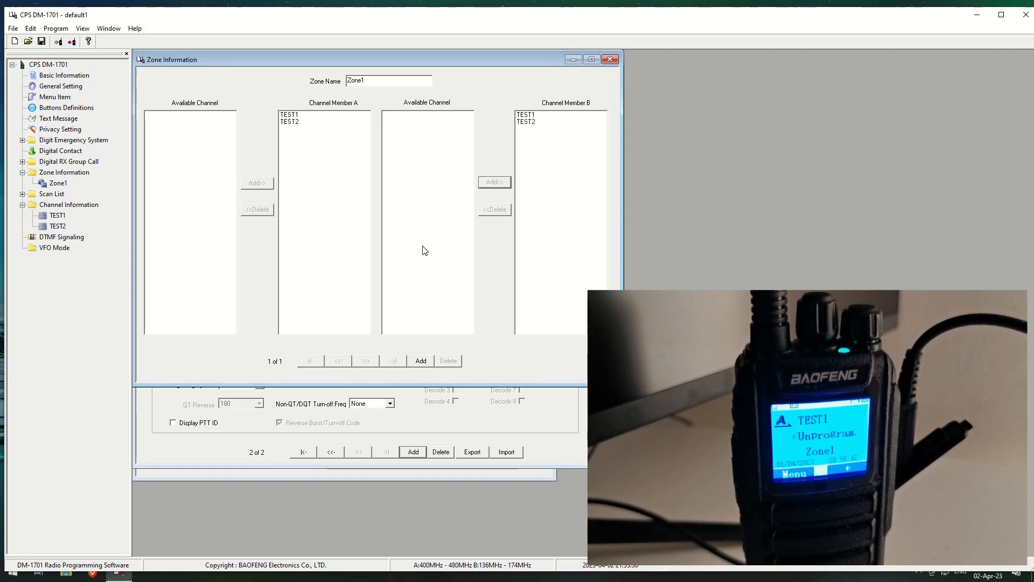
# Write the updated Zone1 channel assignments to the radio.
pyautogui.click(72, 42)
pyautogui.click(487, 321)
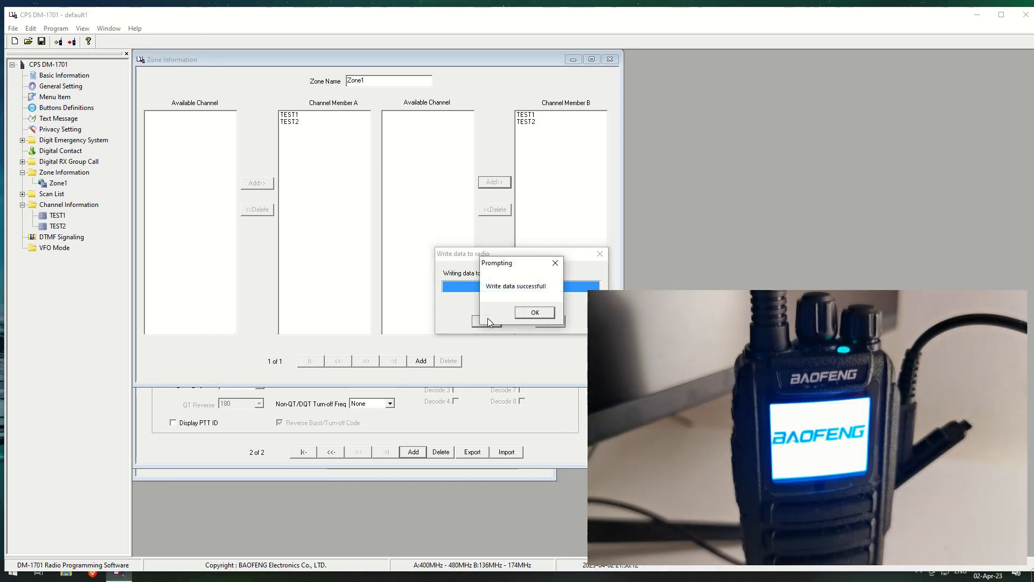
pyautogui.click(523, 312)
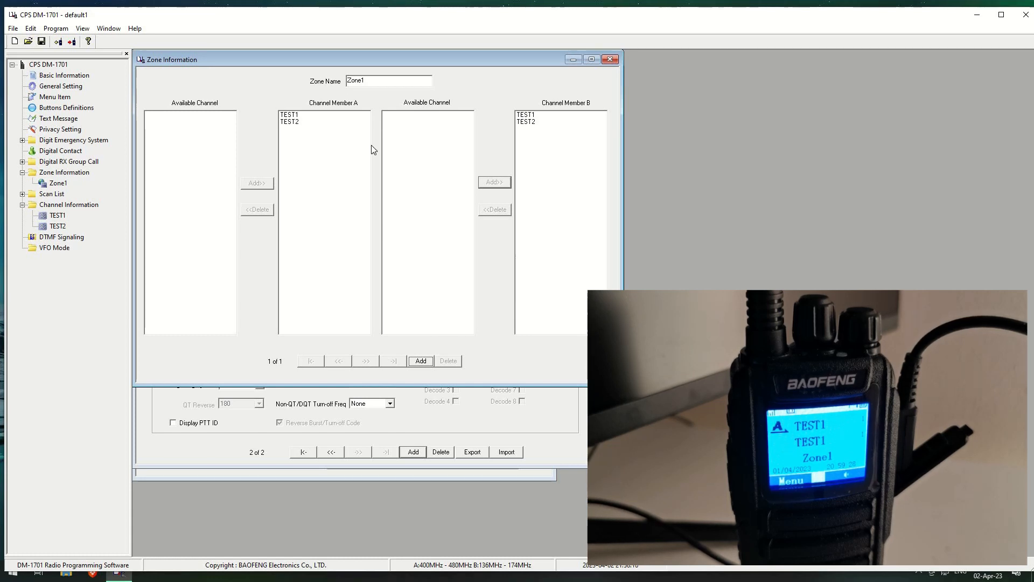
# Open channel TEST2 and set its RX frequency to 461.000 MHz.
pyautogui.click(61, 227)
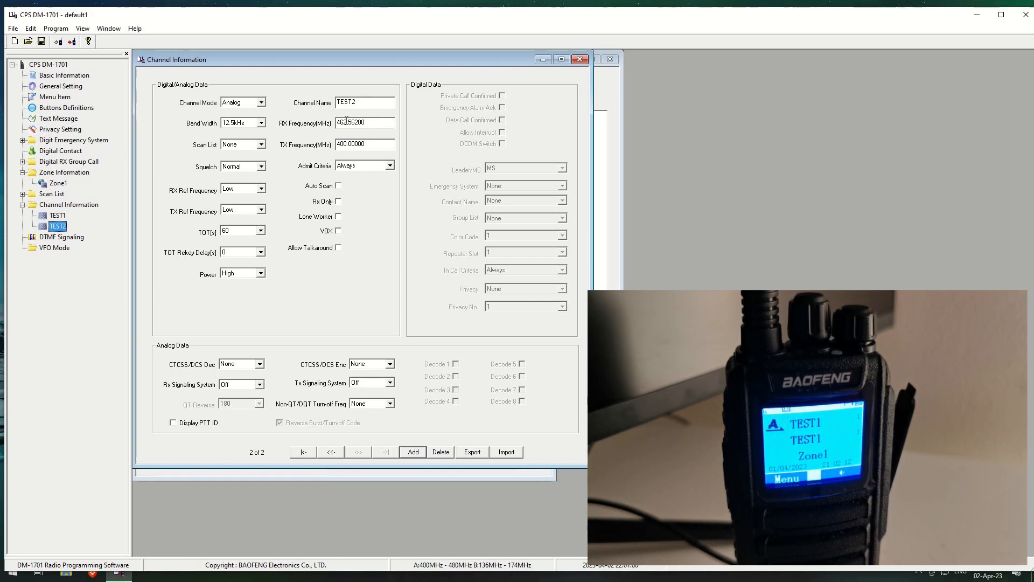
pyautogui.moveTo(377, 123); pyautogui.dragTo(315, 122)
pyautogui.write('46')
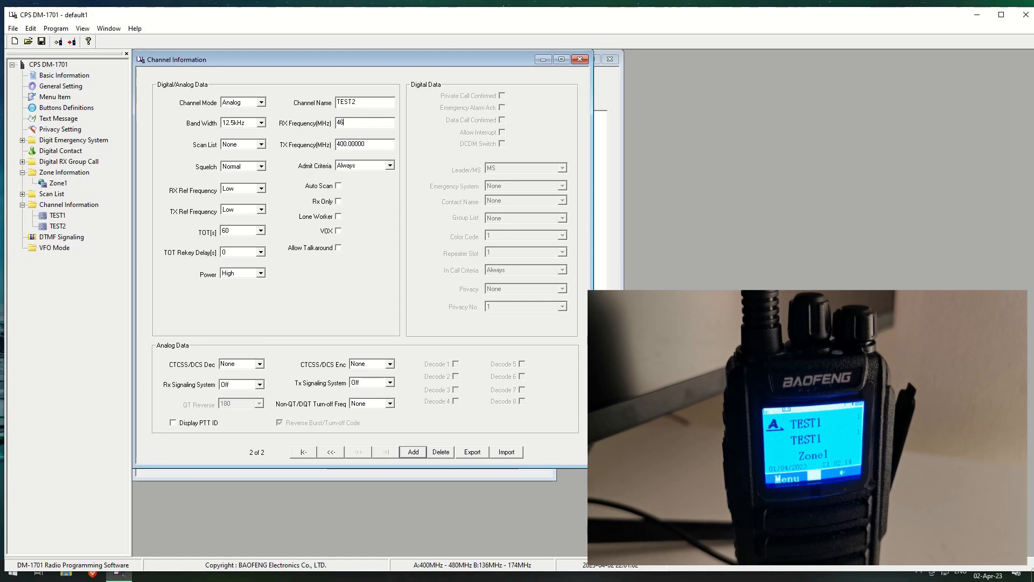
pyautogui.write('1.000')
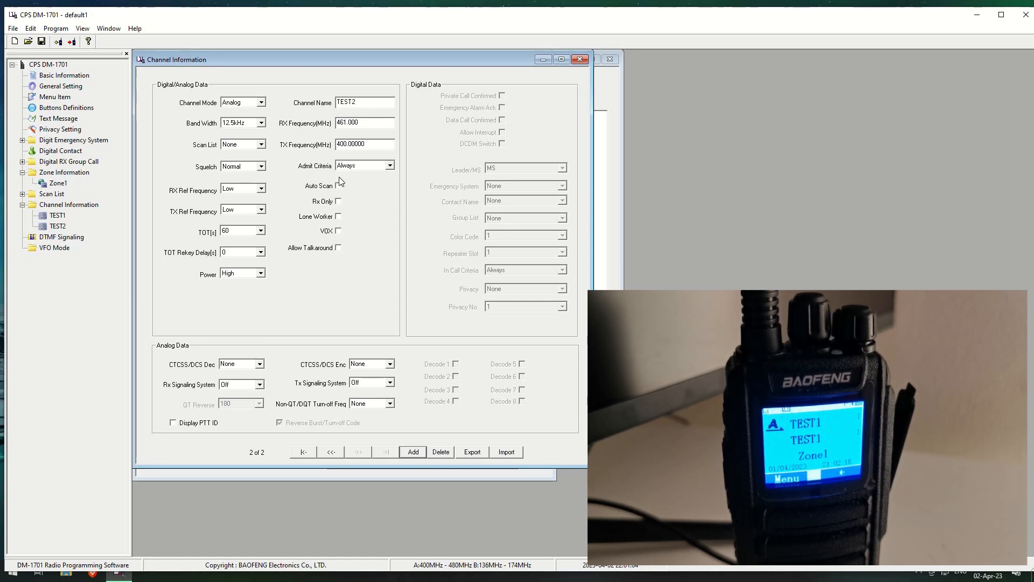
# Set the TX frequency of channel TEST2 to 461.000 MHz.
pyautogui.click(378, 143)
pyautogui.moveTo(379, 143); pyautogui.dragTo(291, 145)
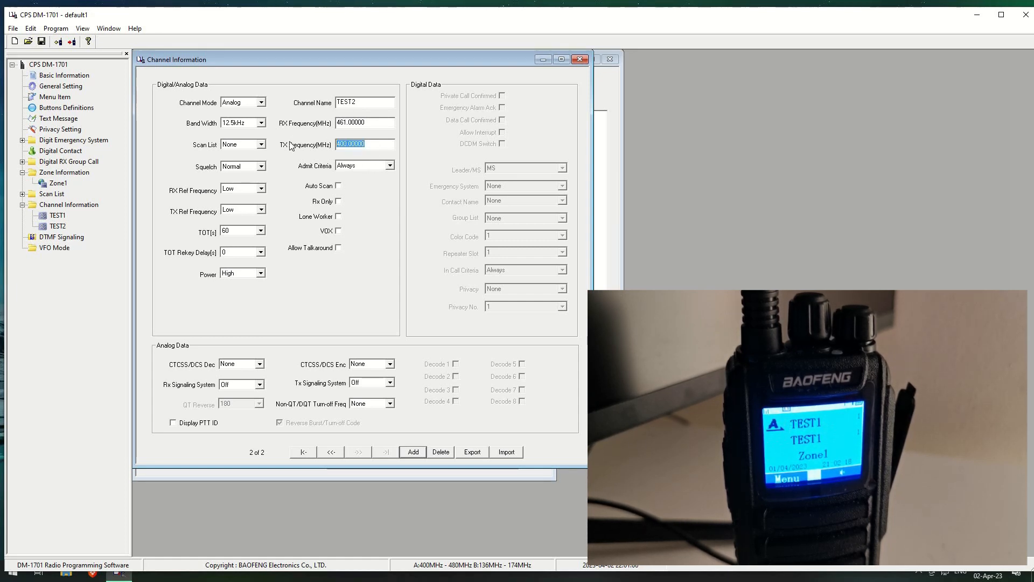
pyautogui.write('461.0')
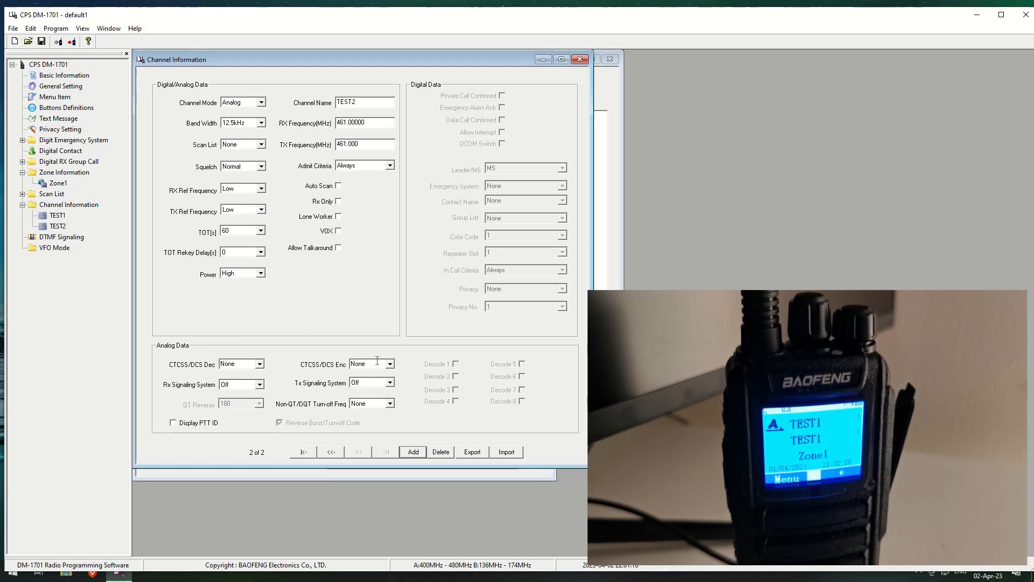
# Try to write the TEST2 frequency changes to the radio.
pyautogui.click(74, 43)
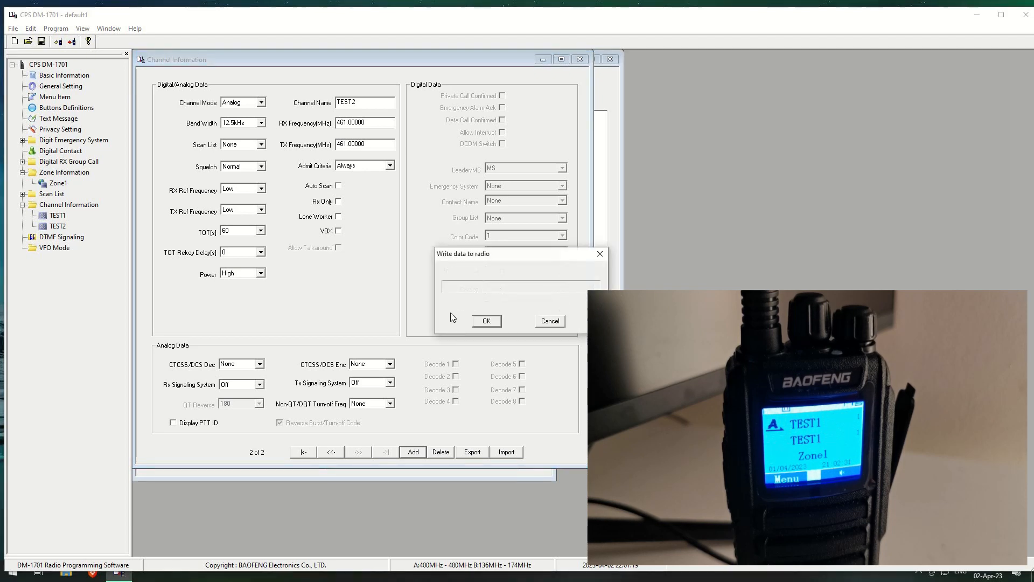
pyautogui.click(487, 321)
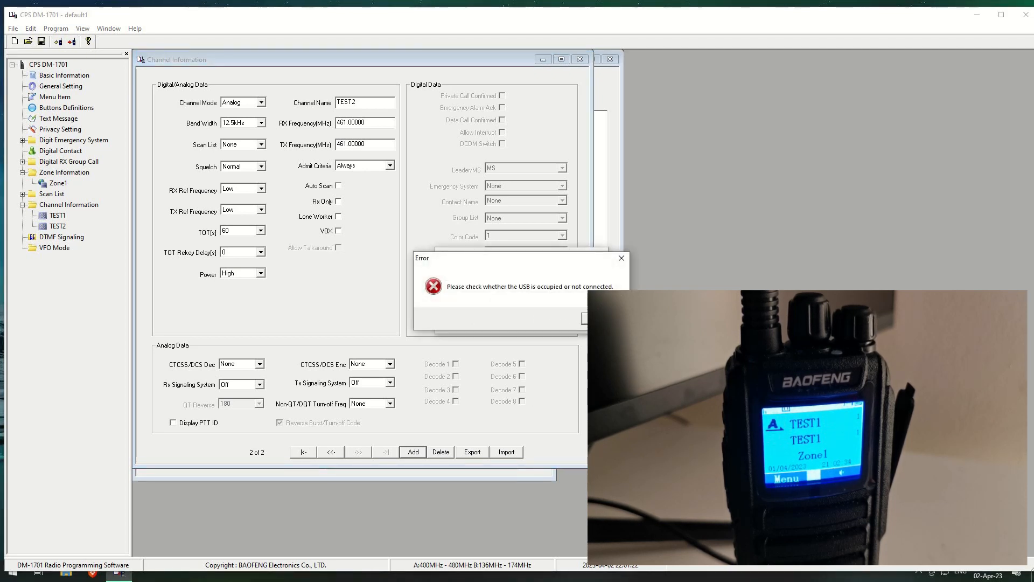
pyautogui.click(602, 318)
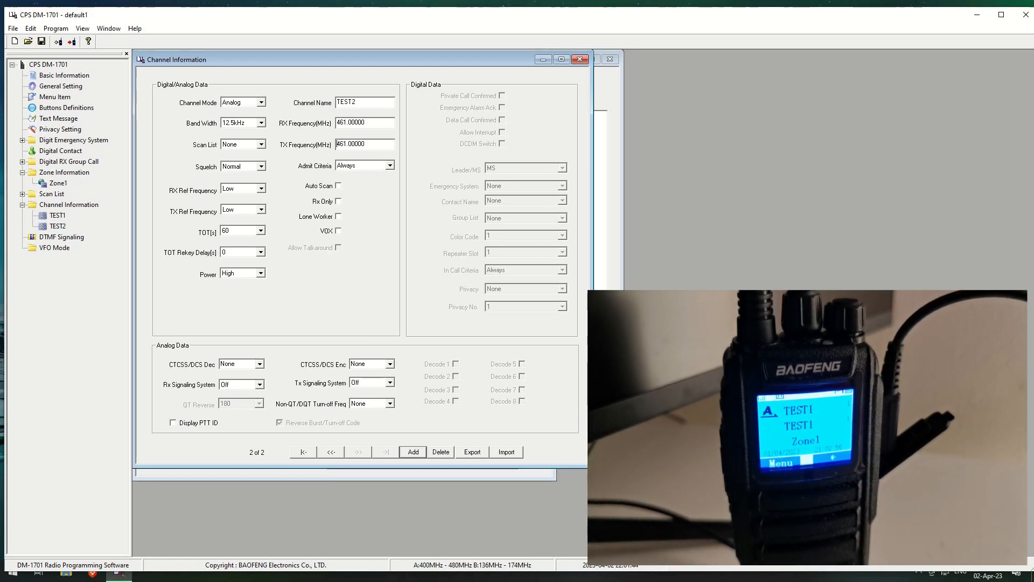
# Write the updated channel data to the radio and select channel TEST2 again.
pyautogui.click(72, 42)
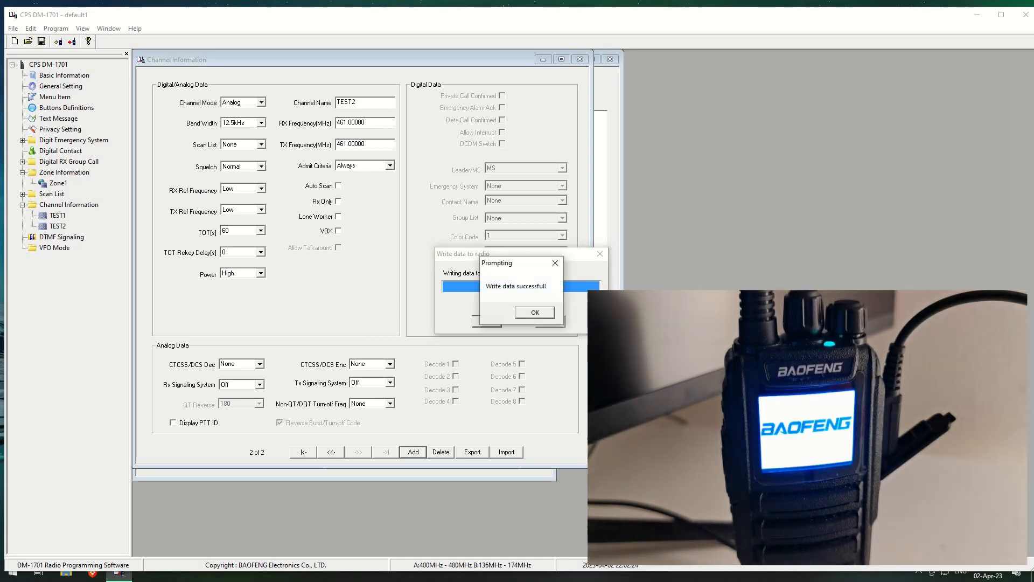
pyautogui.click(535, 312)
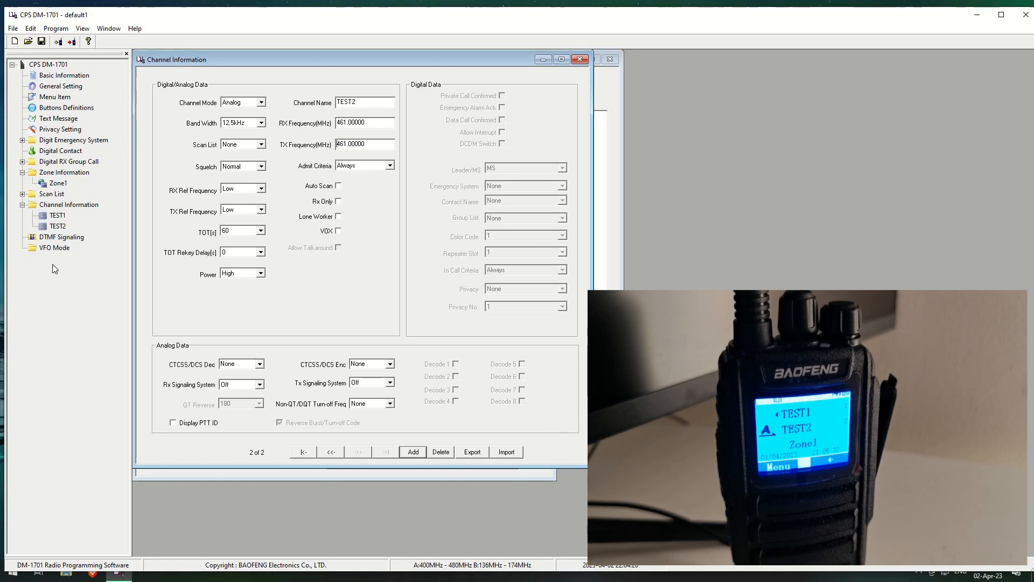
pyautogui.click(57, 226)
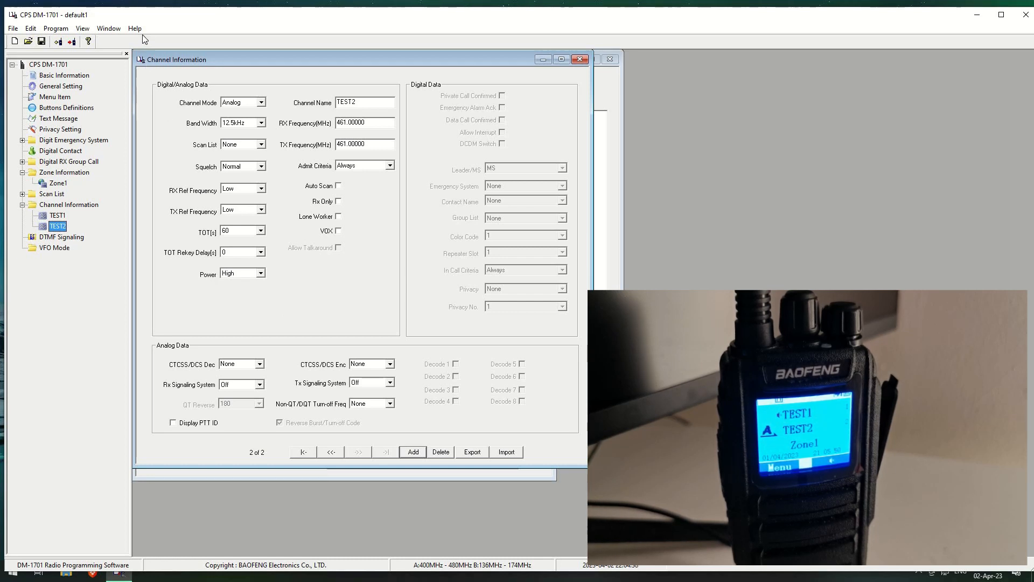
# Open the saved radio data file 2-april2023.rdt from the Documents folder.
pyautogui.click(28, 41)
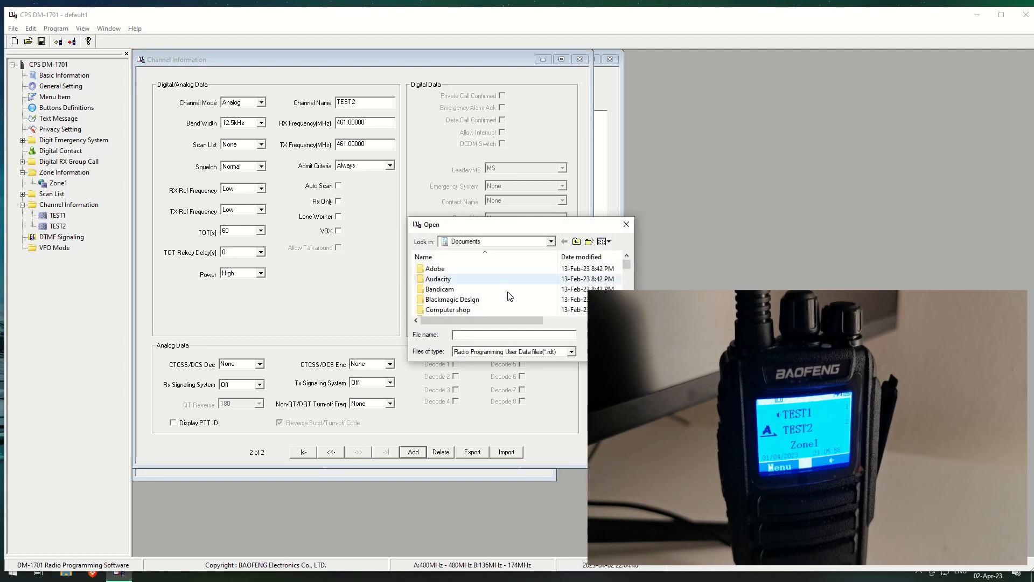
pyautogui.scroll(-3, 506, 292)
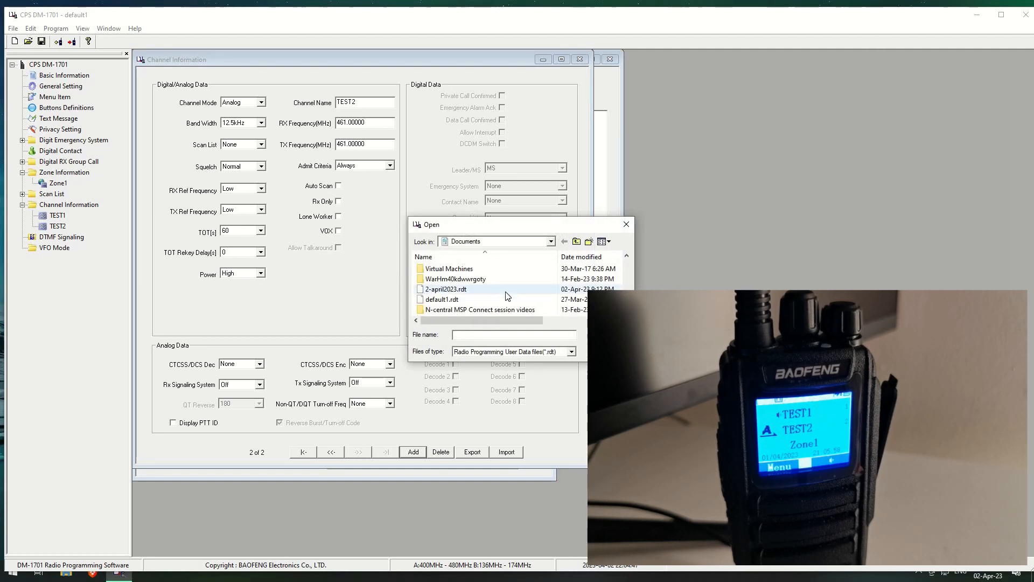
pyautogui.click(438, 292)
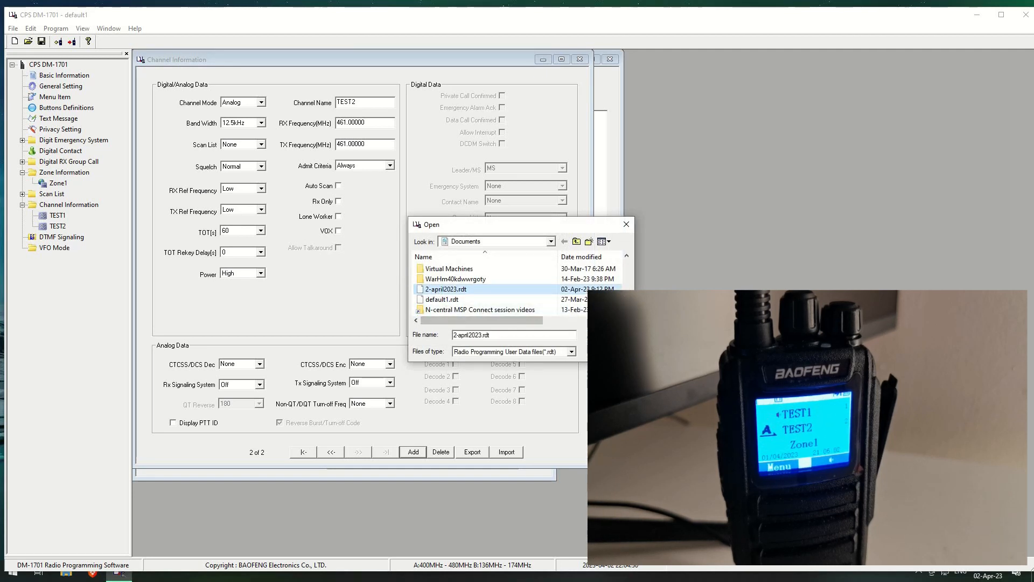
pyautogui.click(606, 335)
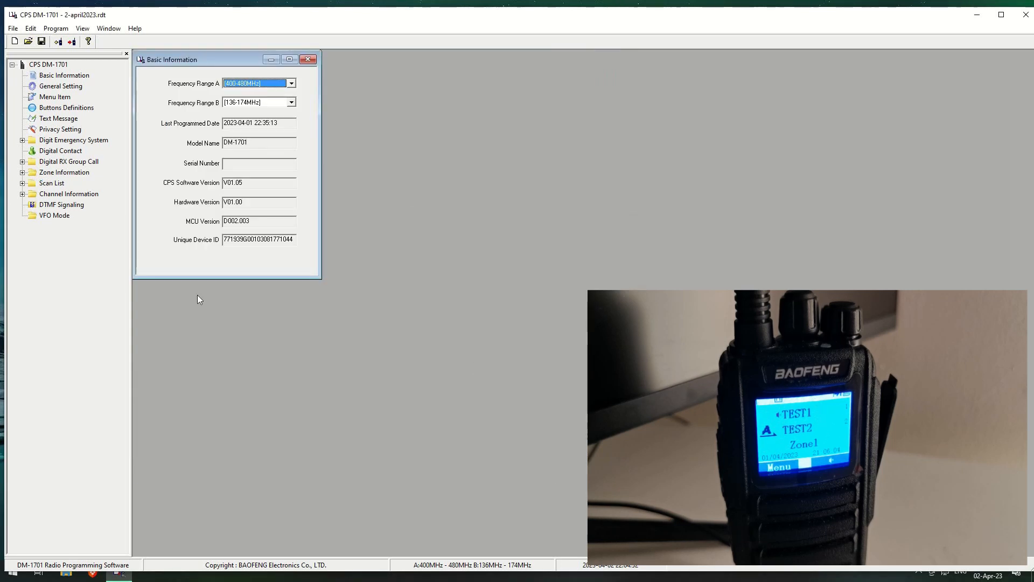
# Review the file's Basic Information, General Setting, Menu Item, Buttons Definitions, Text Message and Privacy Setting pages.
pyautogui.click(58, 75)
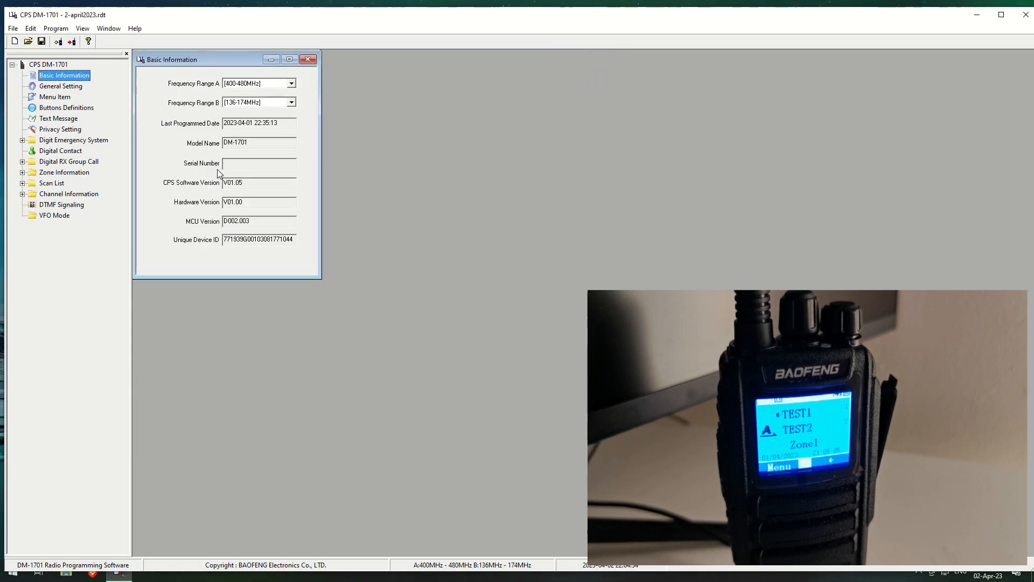
pyautogui.click(62, 87)
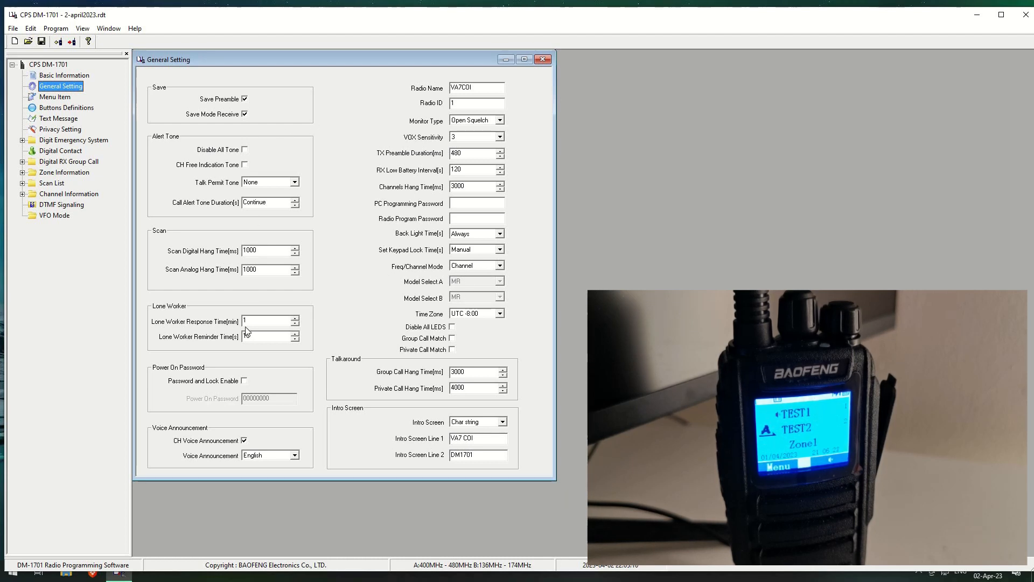
pyautogui.click(61, 98)
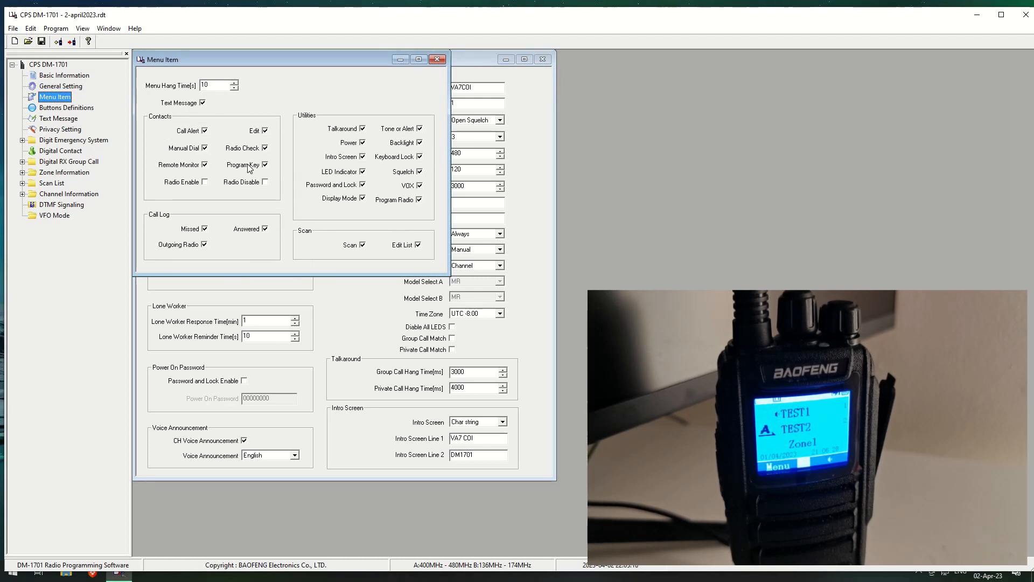
pyautogui.click(64, 107)
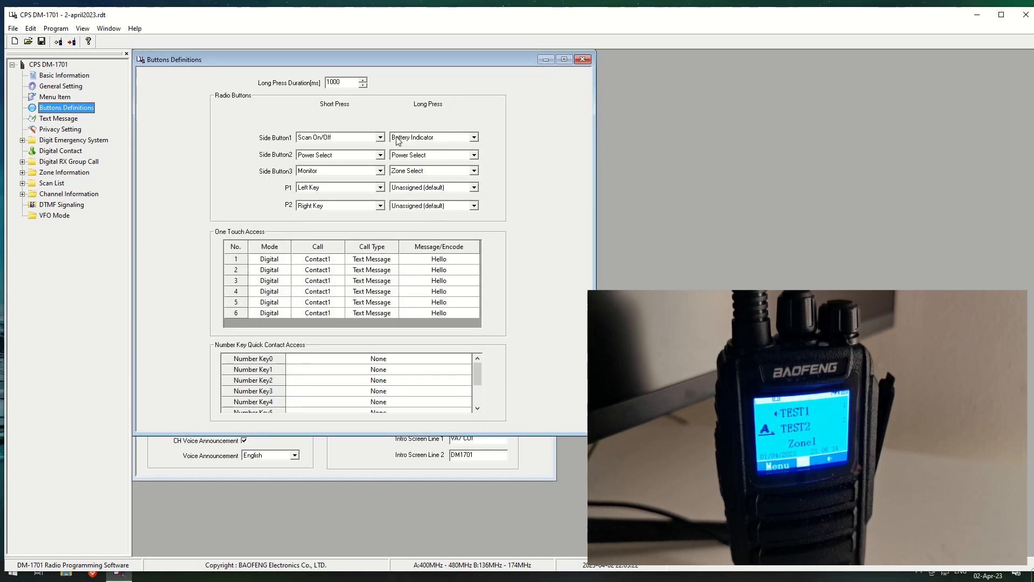
pyautogui.click(55, 119)
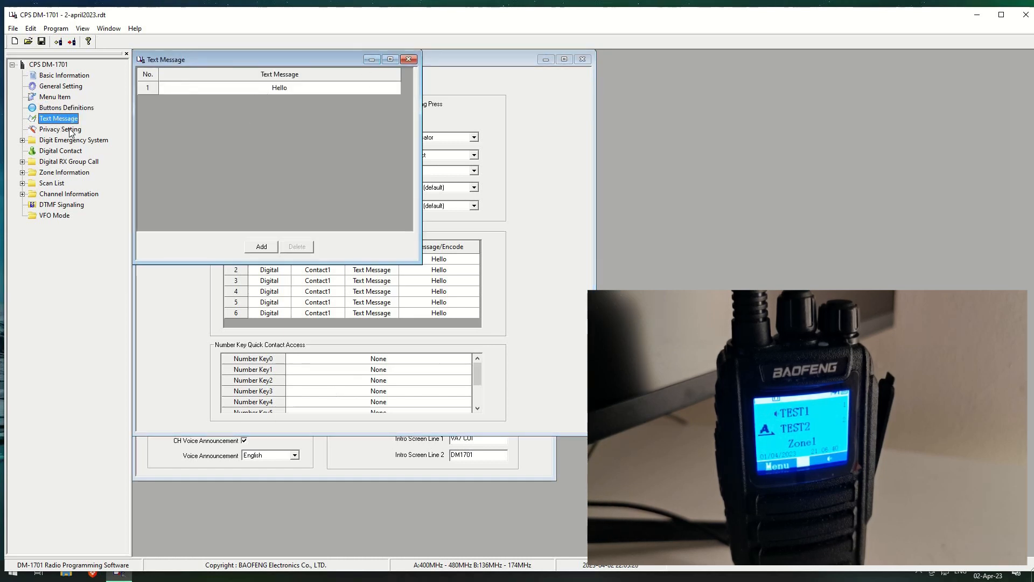
pyautogui.click(61, 130)
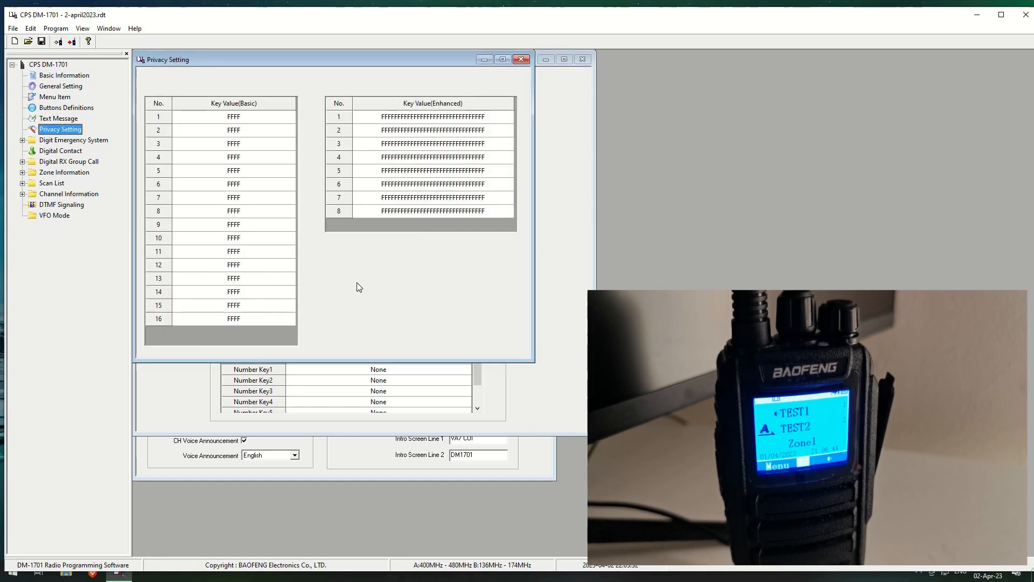
# Look through the Digit Emergency System entries, the Digital Contact list and the GroupList1 members.
pyautogui.click(65, 141)
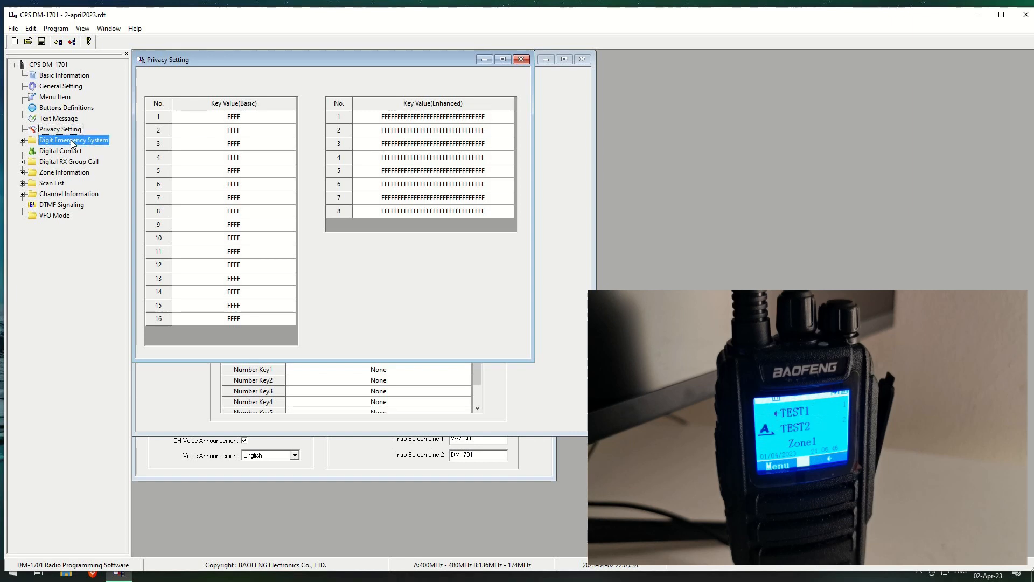
pyautogui.click(22, 140)
pyautogui.click(22, 140)
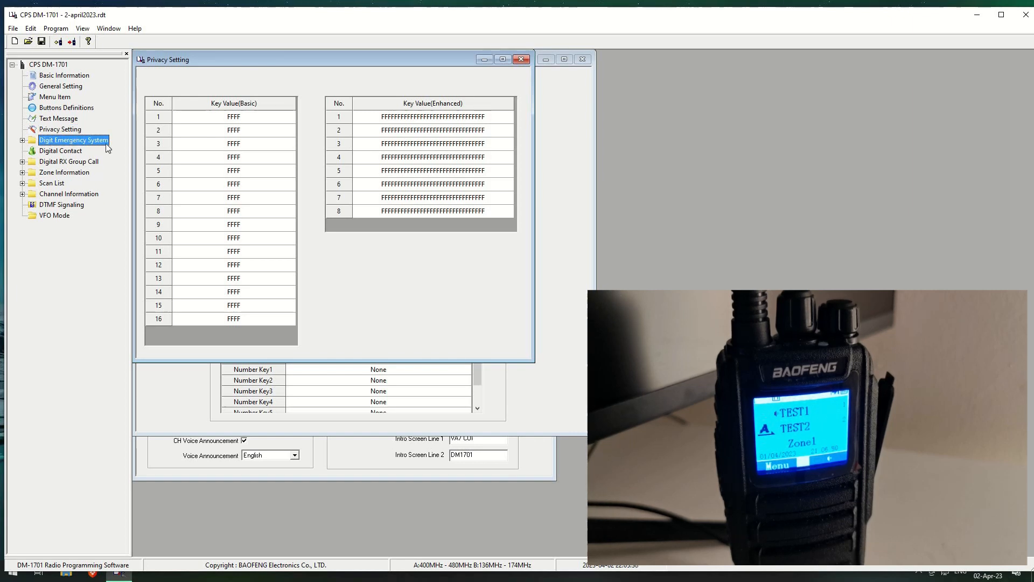
pyautogui.click(56, 151)
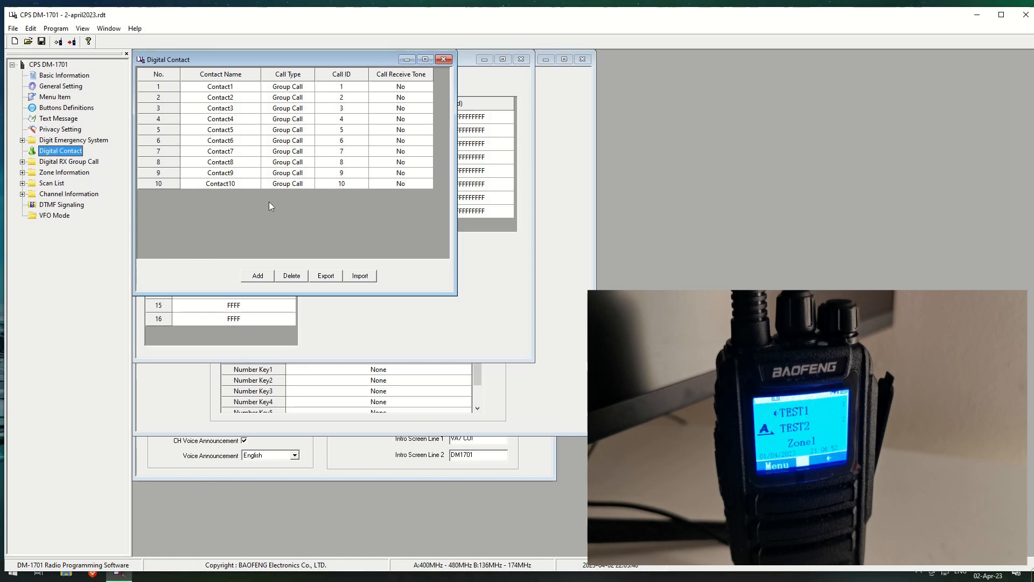
pyautogui.click(61, 162)
pyautogui.click(22, 162)
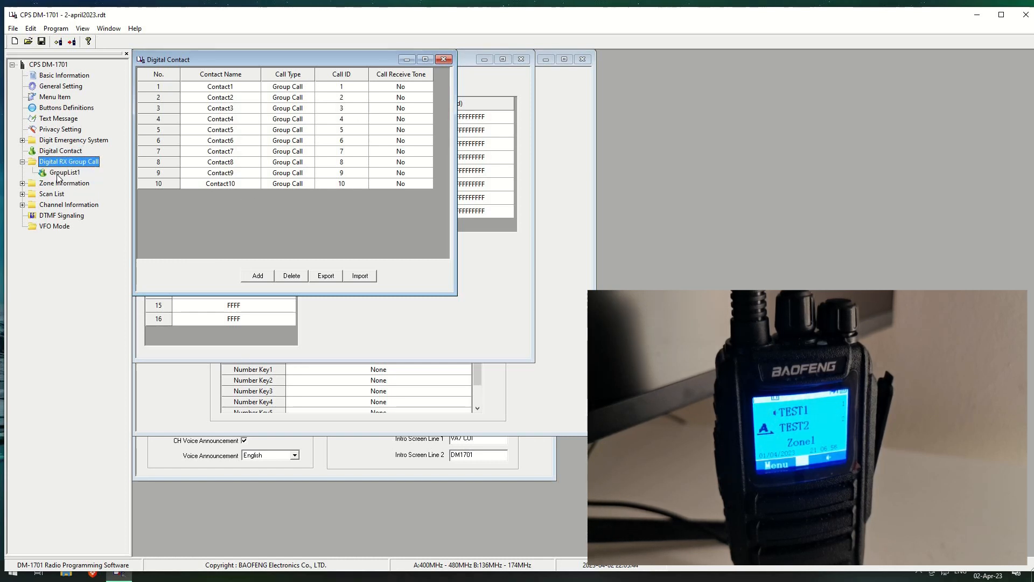
pyautogui.click(63, 173)
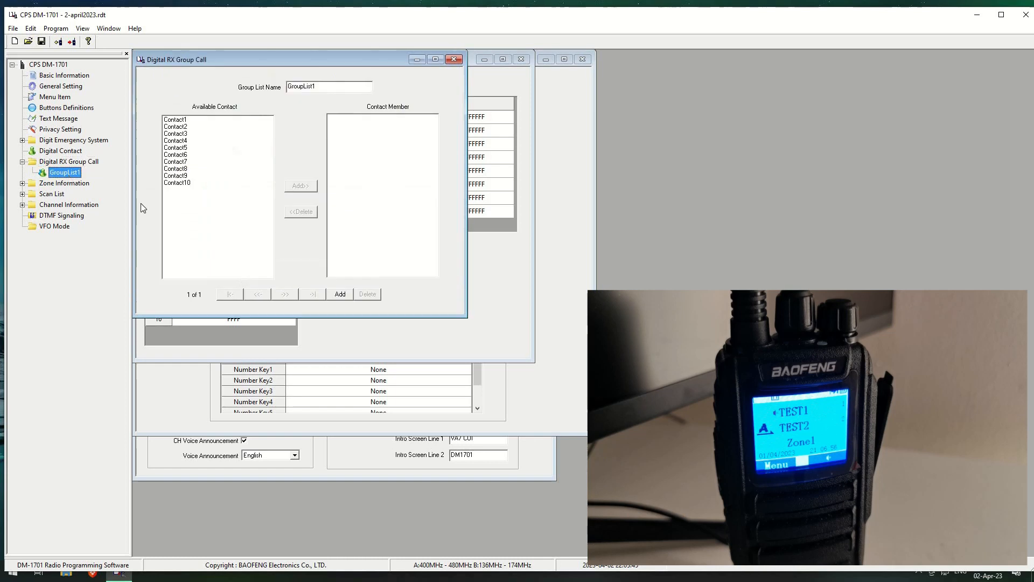
pyautogui.click(22, 162)
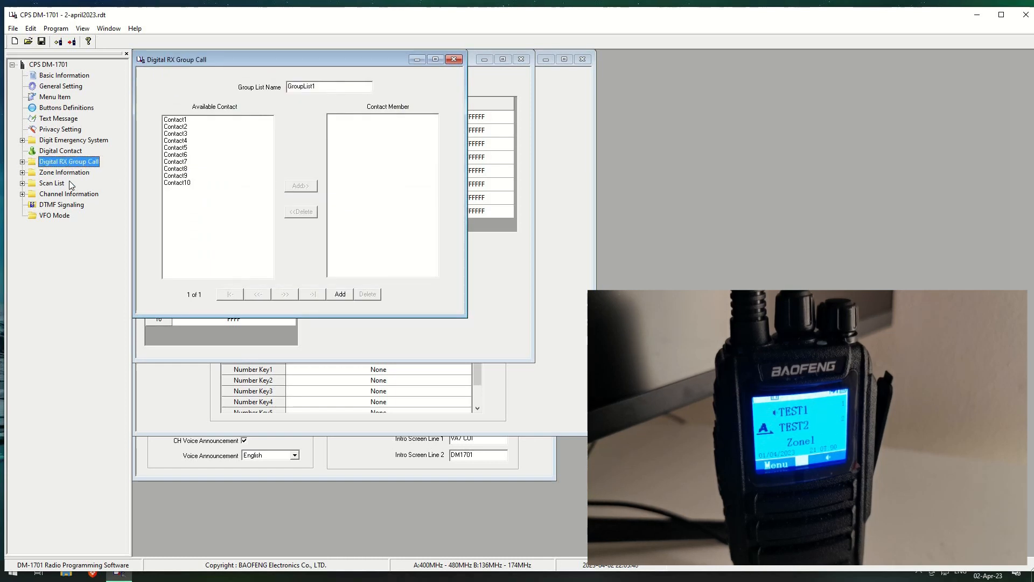
# Check which entries exist under Zone Information and Scan List.
pyautogui.click(22, 172)
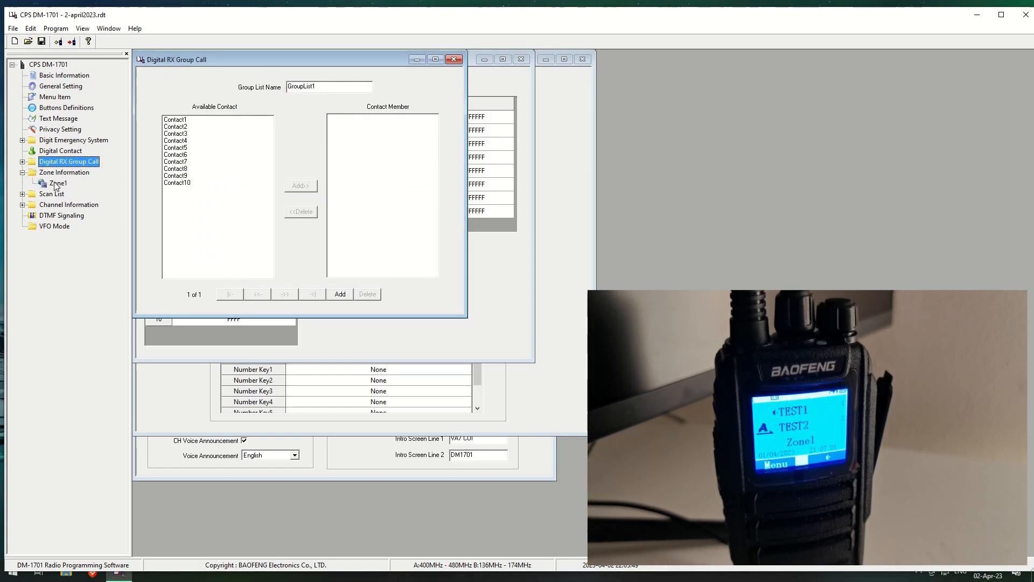
pyautogui.click(23, 173)
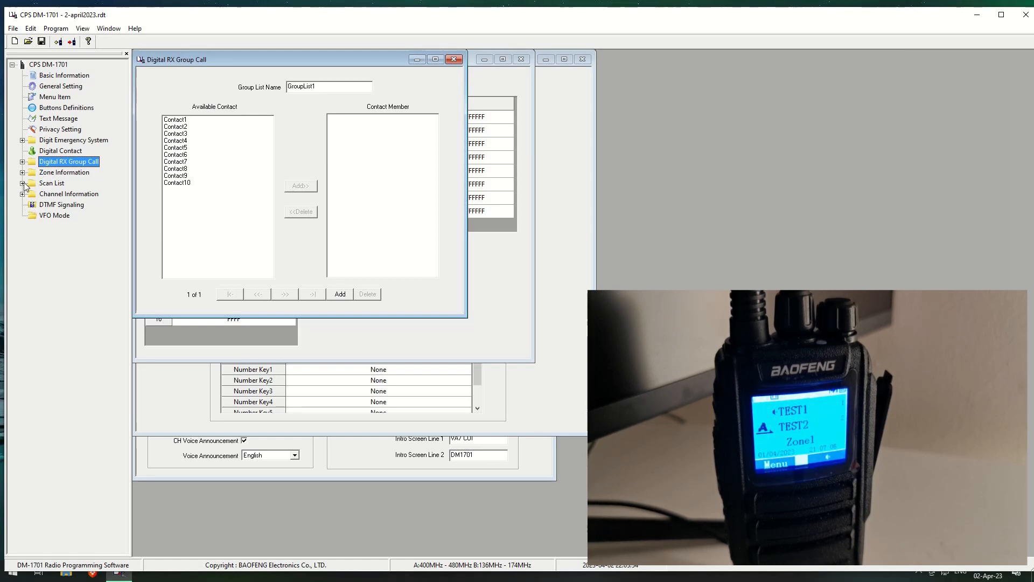
pyautogui.click(22, 183)
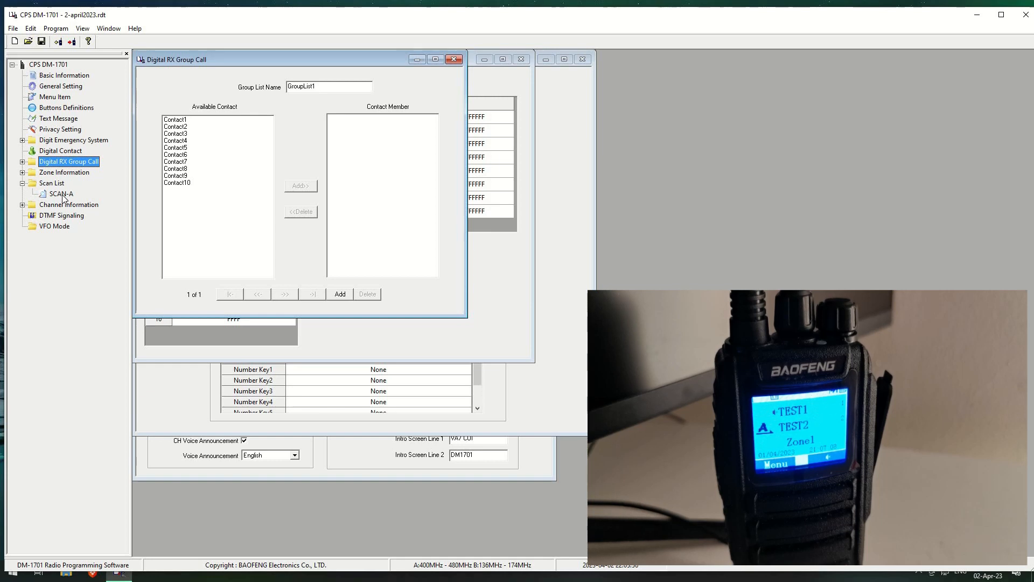
pyautogui.click(22, 183)
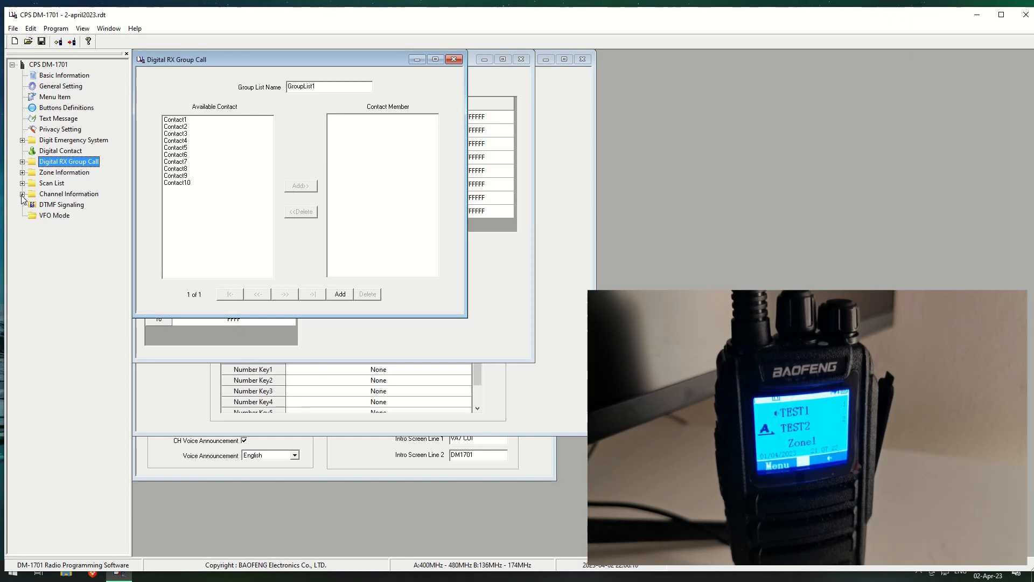
# Examine the settings of every channel under Channel Information, from EMERGENCY through Channel1.
pyautogui.click(22, 194)
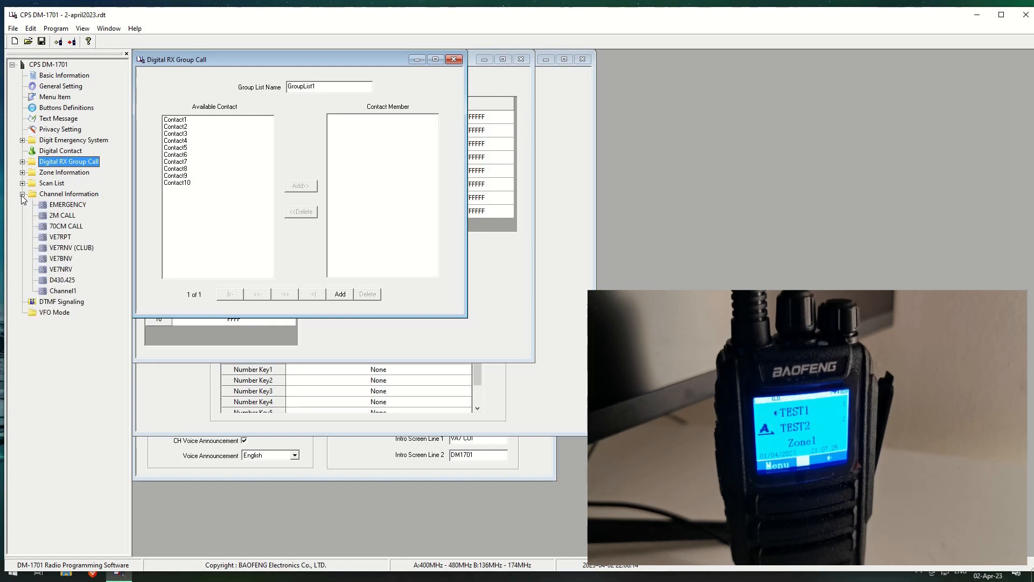
pyautogui.doubleClick(69, 205)
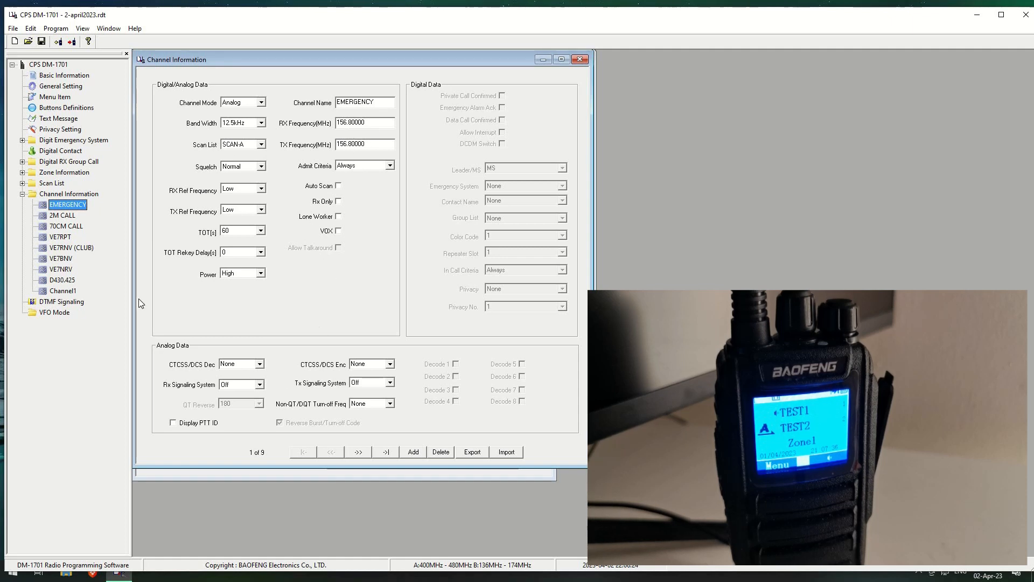
pyautogui.click(60, 217)
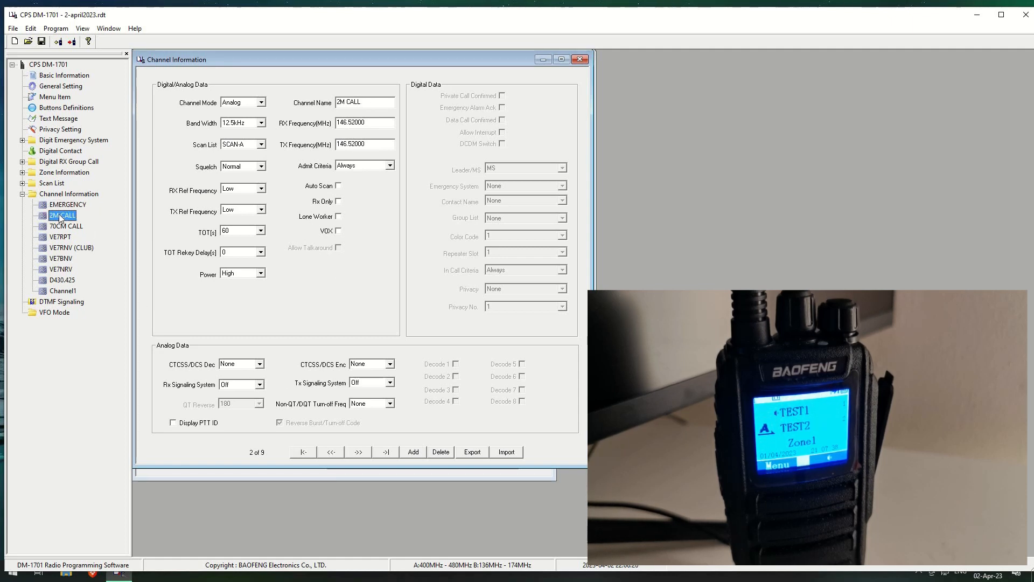
pyautogui.click(69, 228)
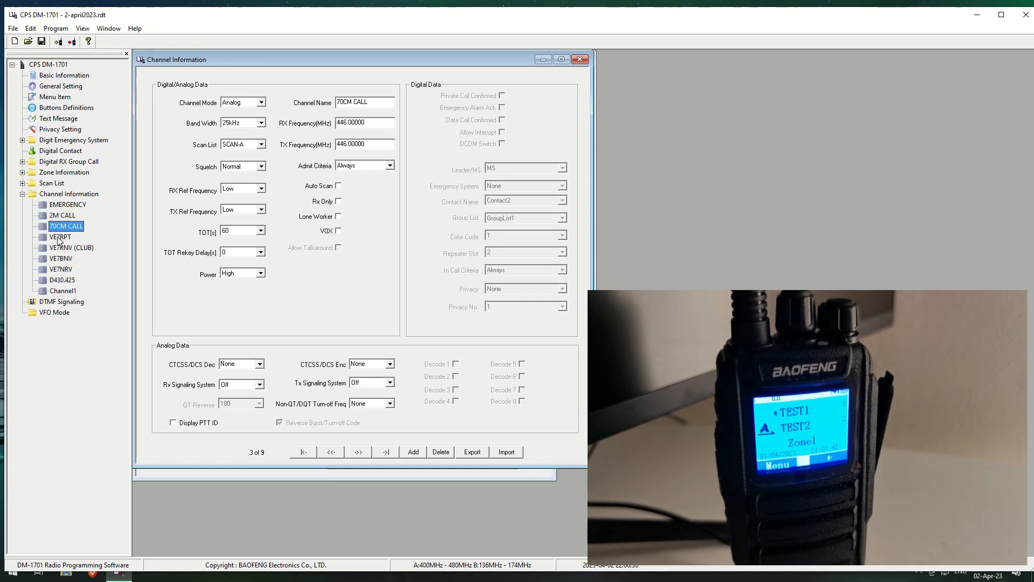
pyautogui.click(59, 237)
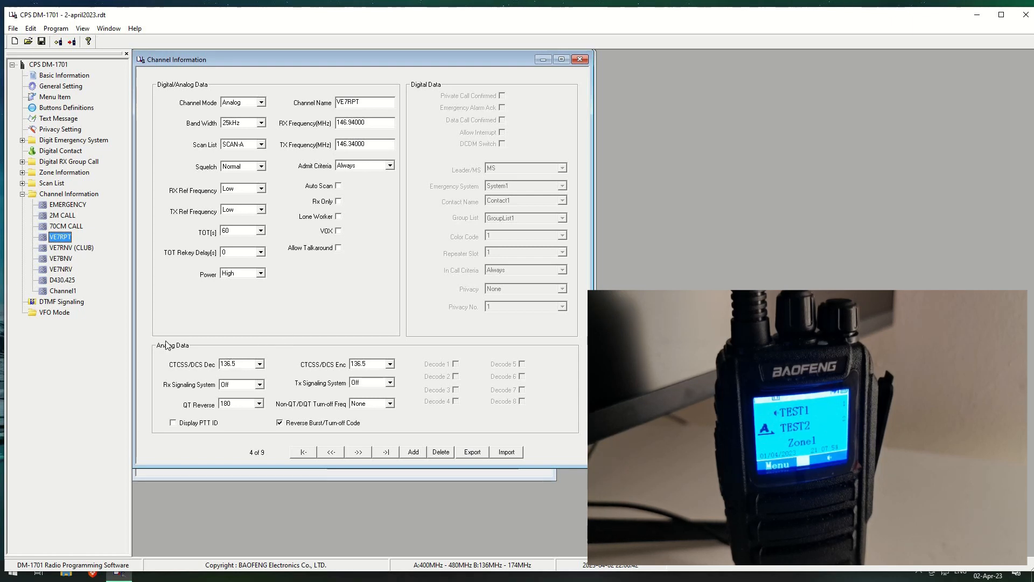
pyautogui.click(63, 249)
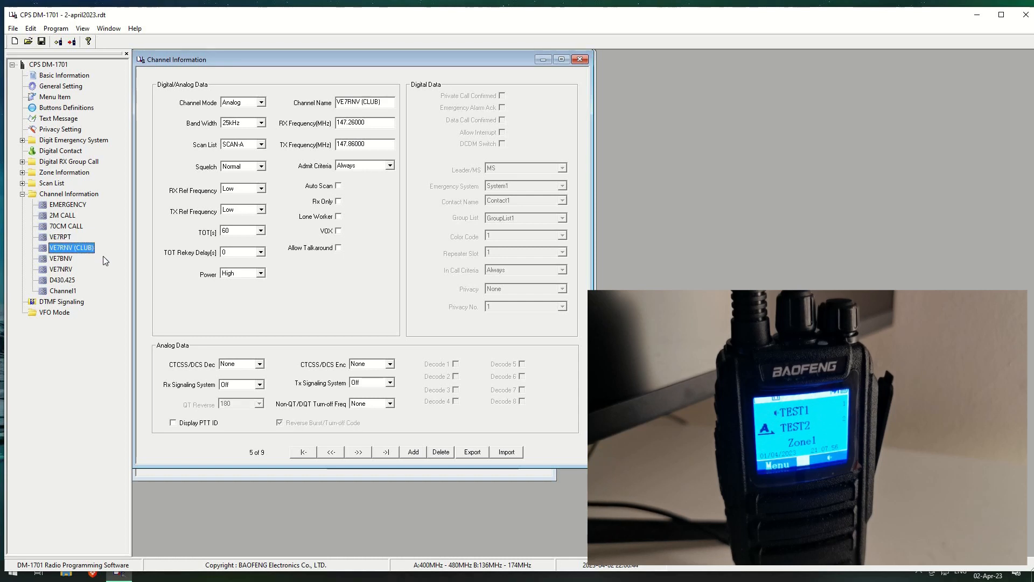
pyautogui.click(54, 259)
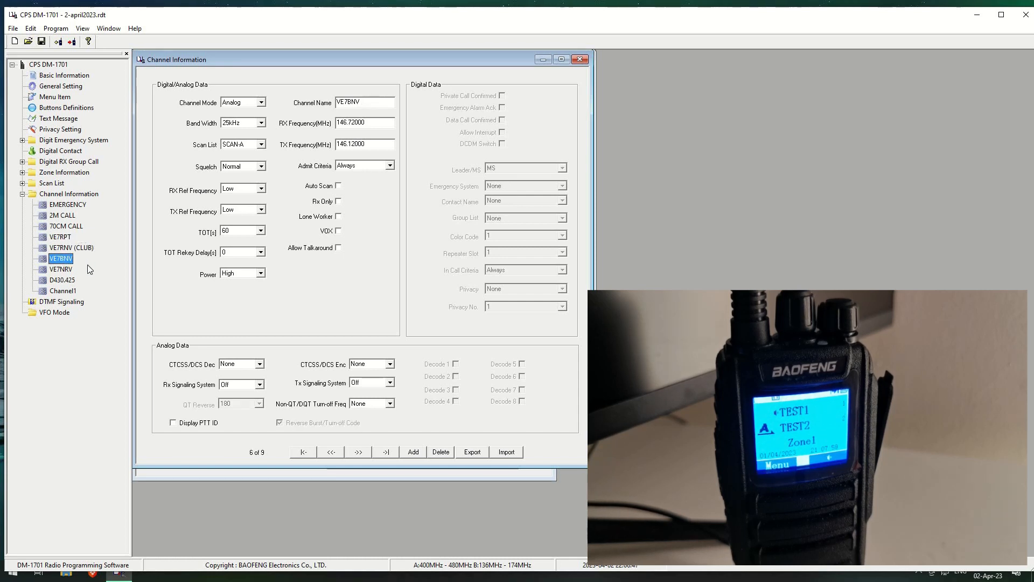
pyautogui.click(59, 270)
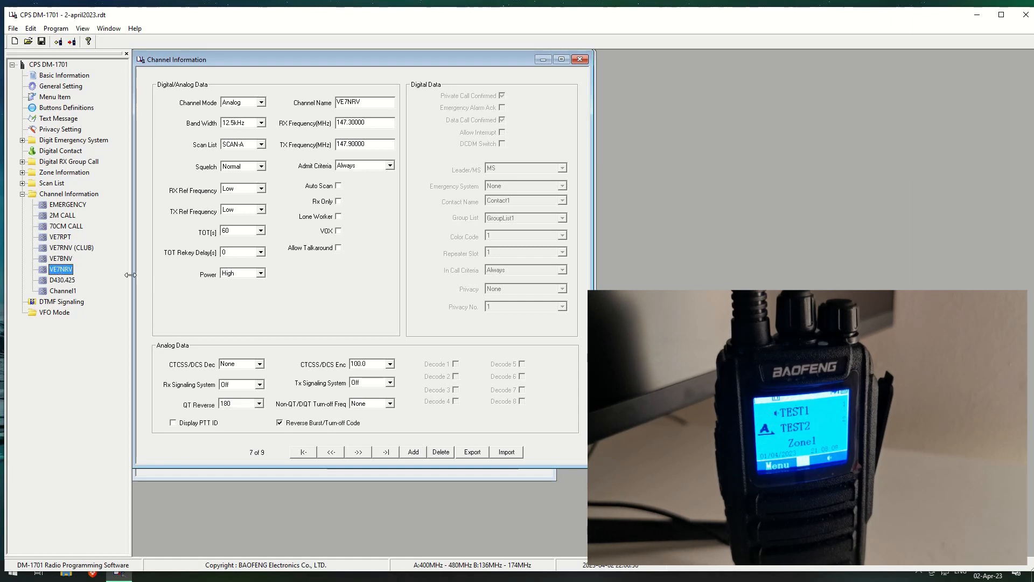
pyautogui.click(57, 281)
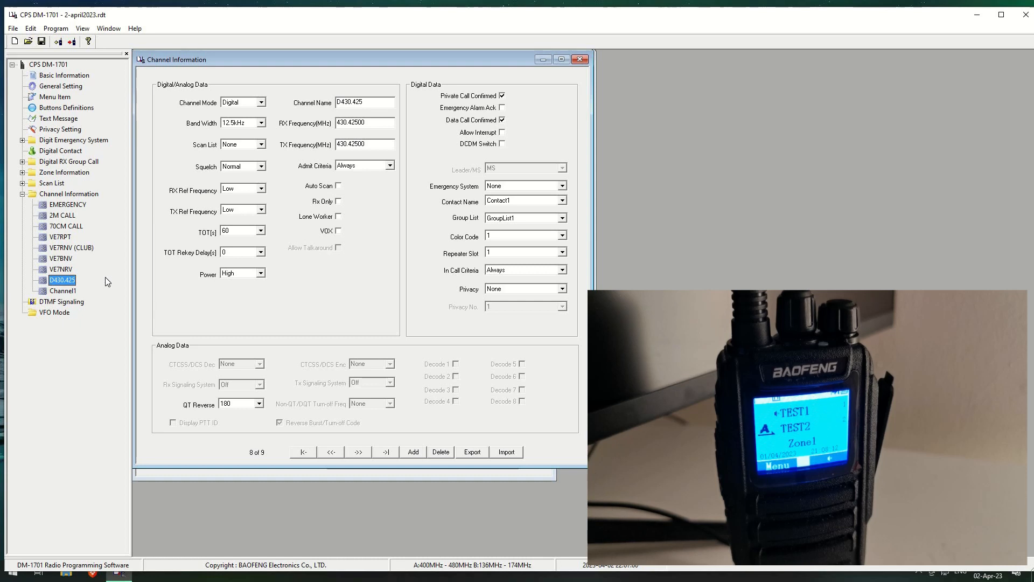
pyautogui.click(60, 291)
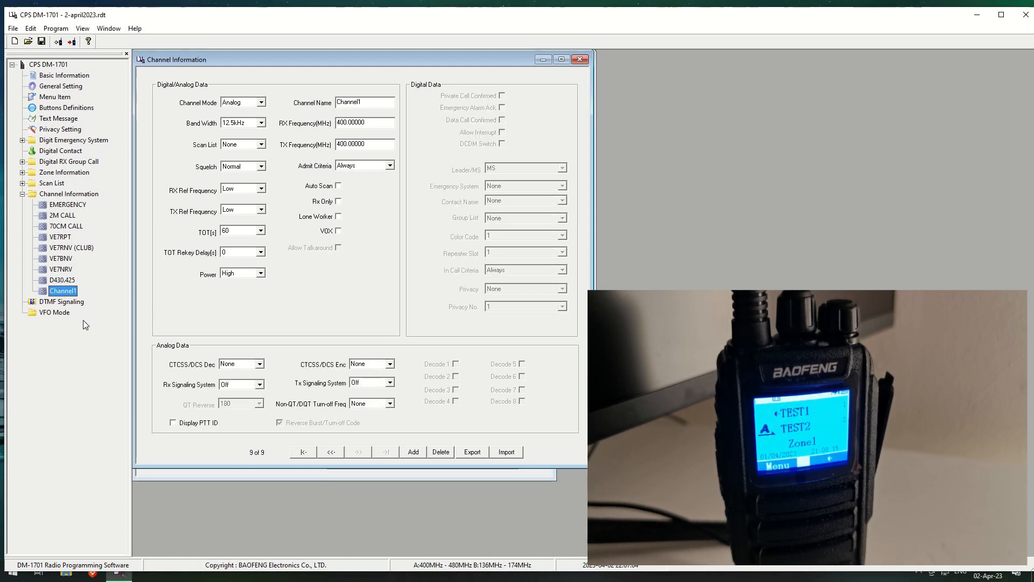
# Review the DTMF Signaling and VFO Mode settings.
pyautogui.click(51, 303)
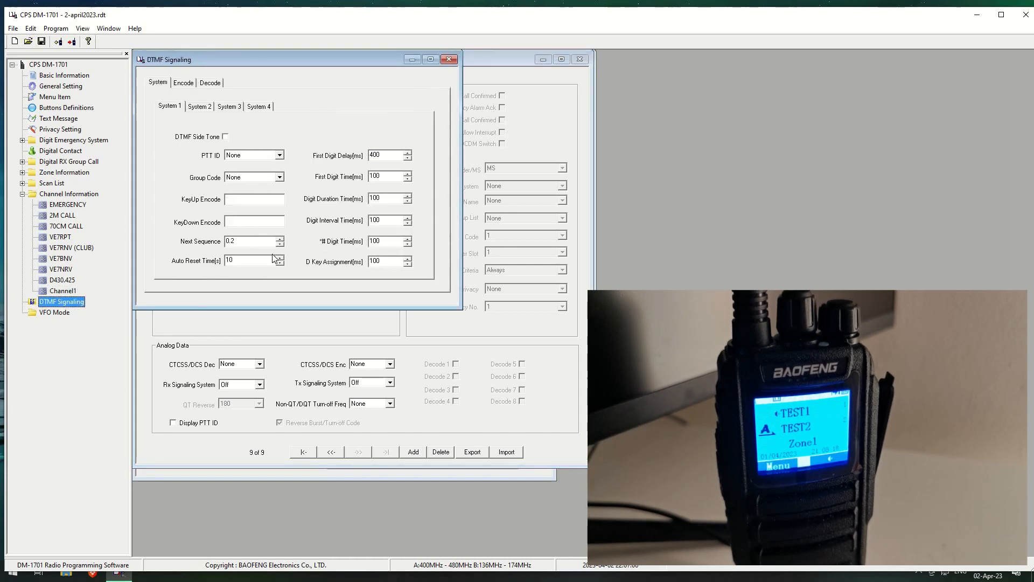
pyautogui.click(59, 314)
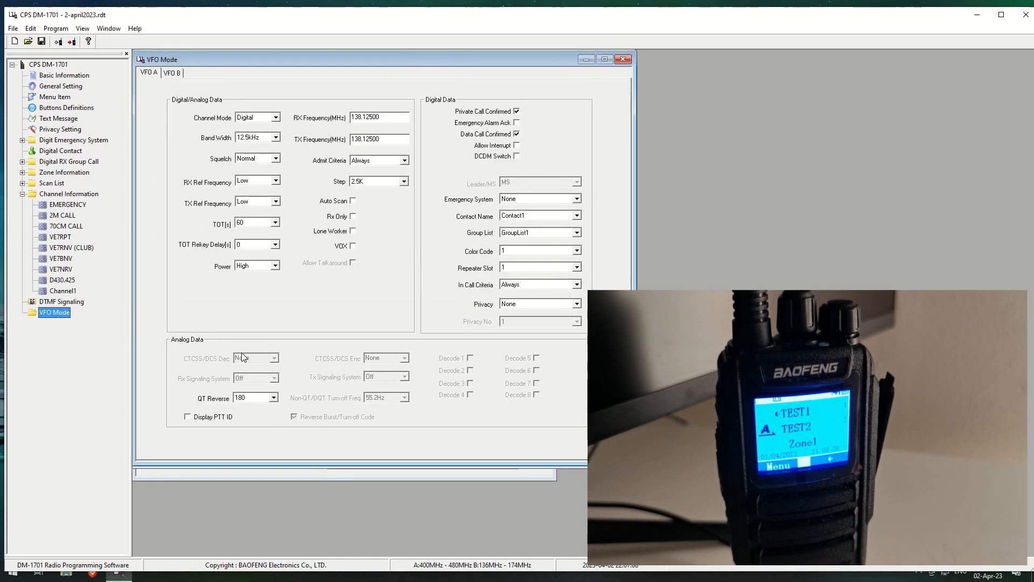